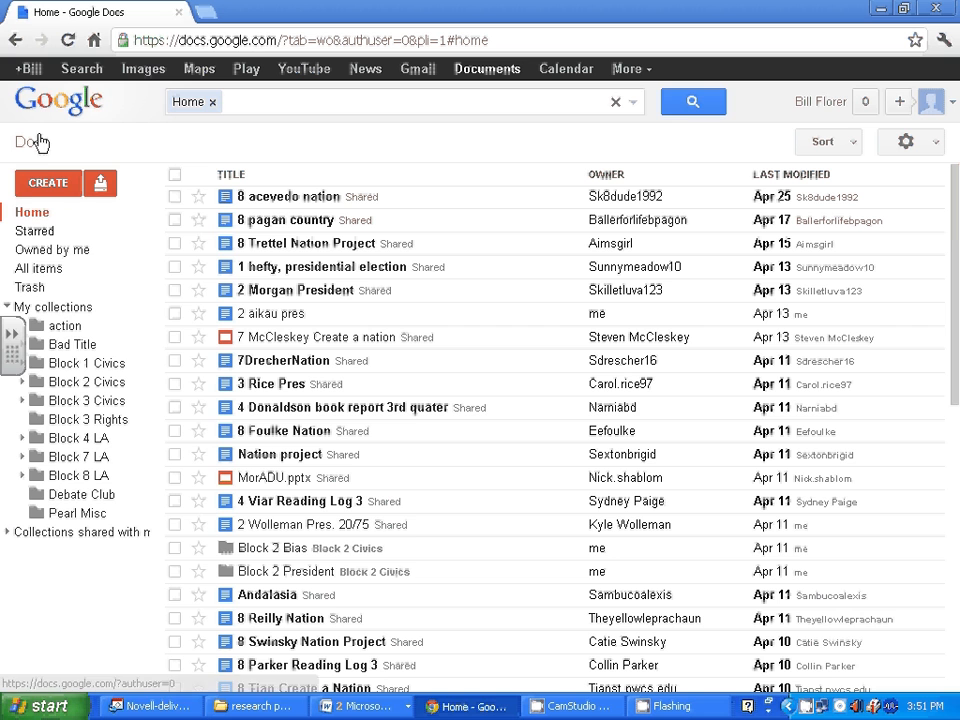
Open the CREATE menu listing Document, Presentation, Spreadsheet, Form and Drawing.
left_click(50, 183)
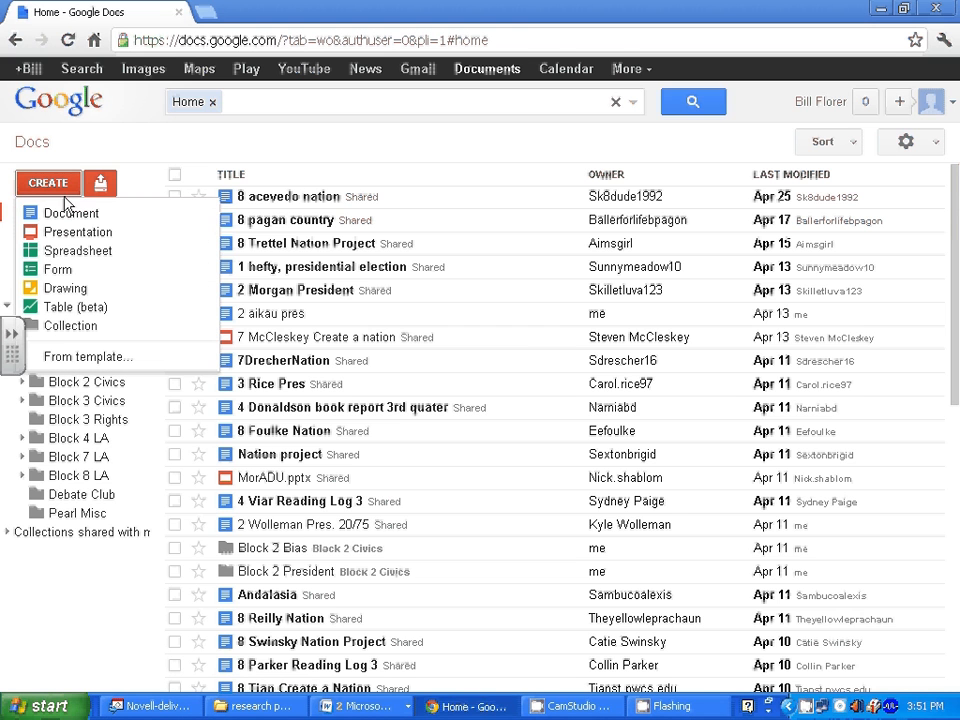
Create a blank document and rename it '9 McRuffle Source List'.
left_click(68, 214)
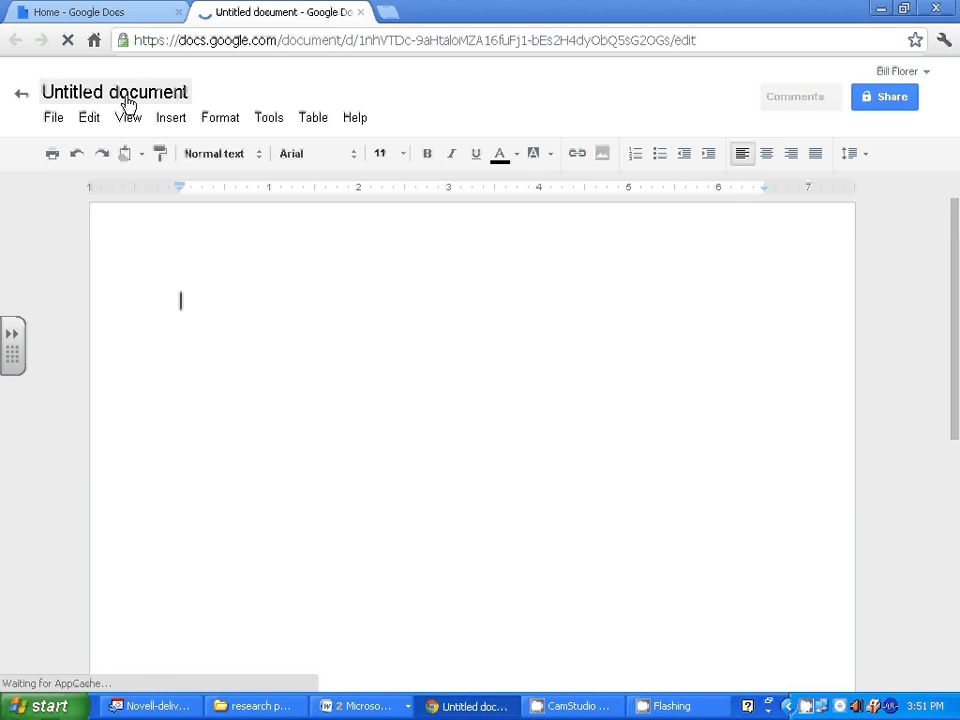
left_click(127, 100)
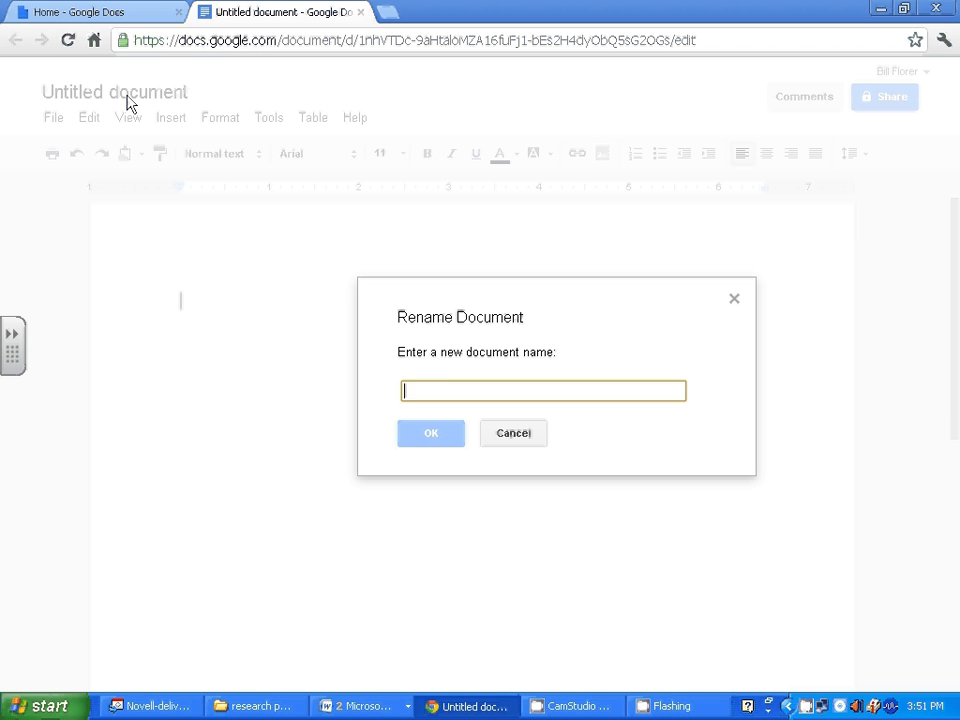
type("9 Mc")
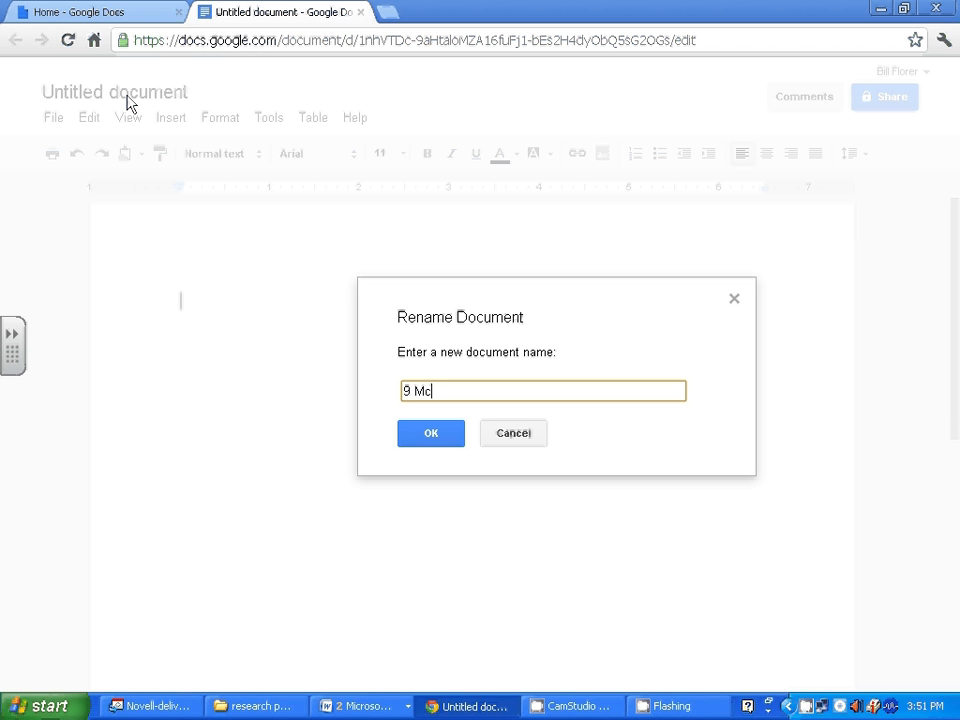
type("Ruffle Source L")
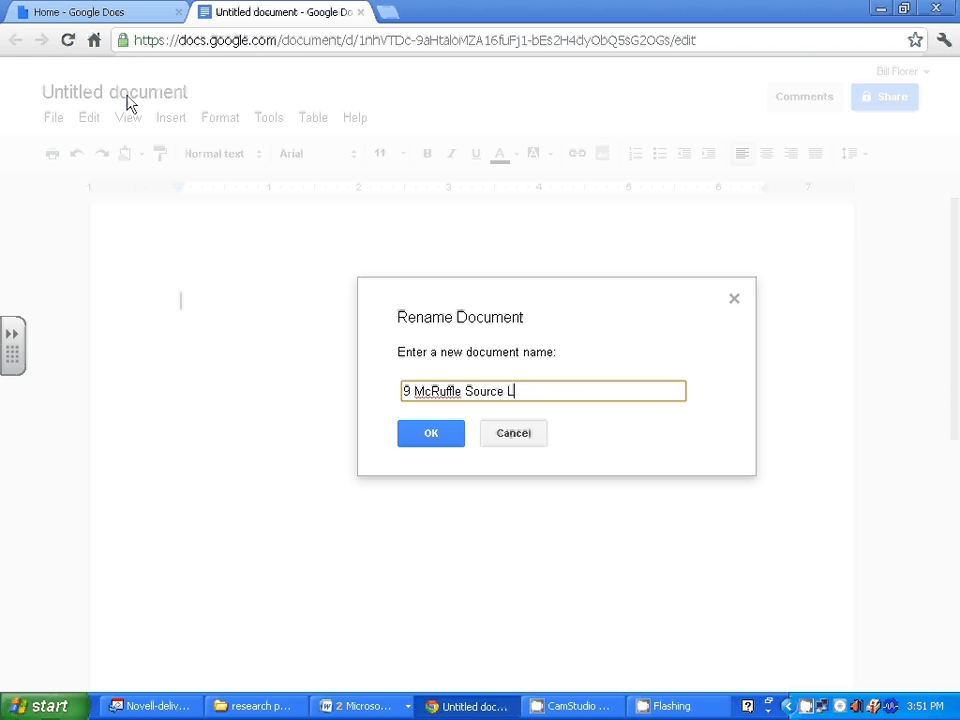
type("ist")
left_click(443, 443)
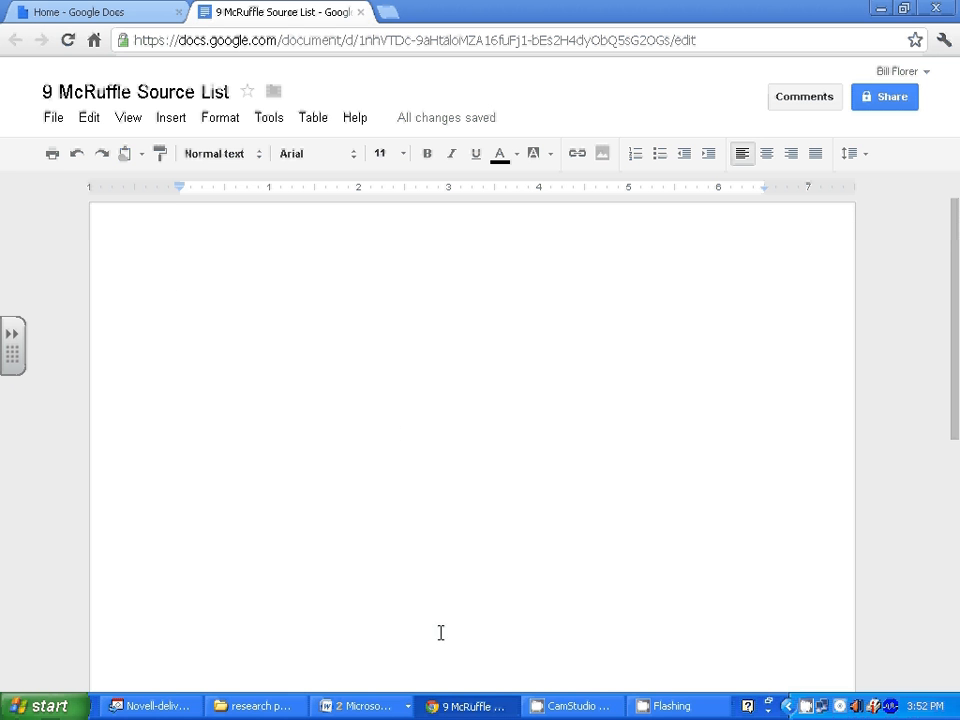
left_click(341, 705)
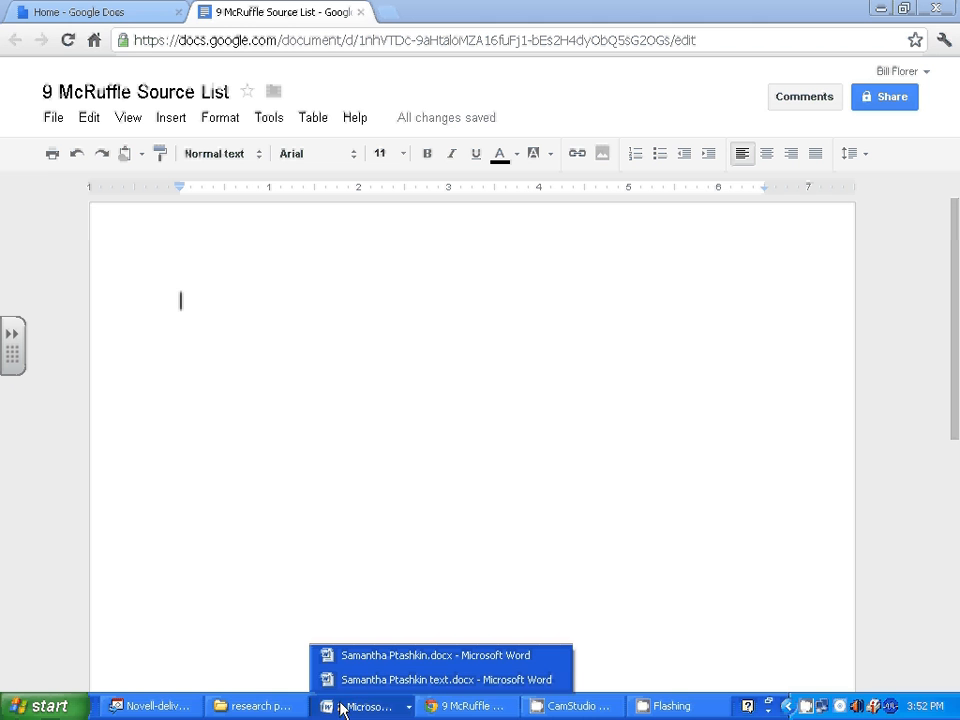
Maximize the Word source notes, copy The New Book Of Knowledge citation, then minimize Word.
left_click(402, 667)
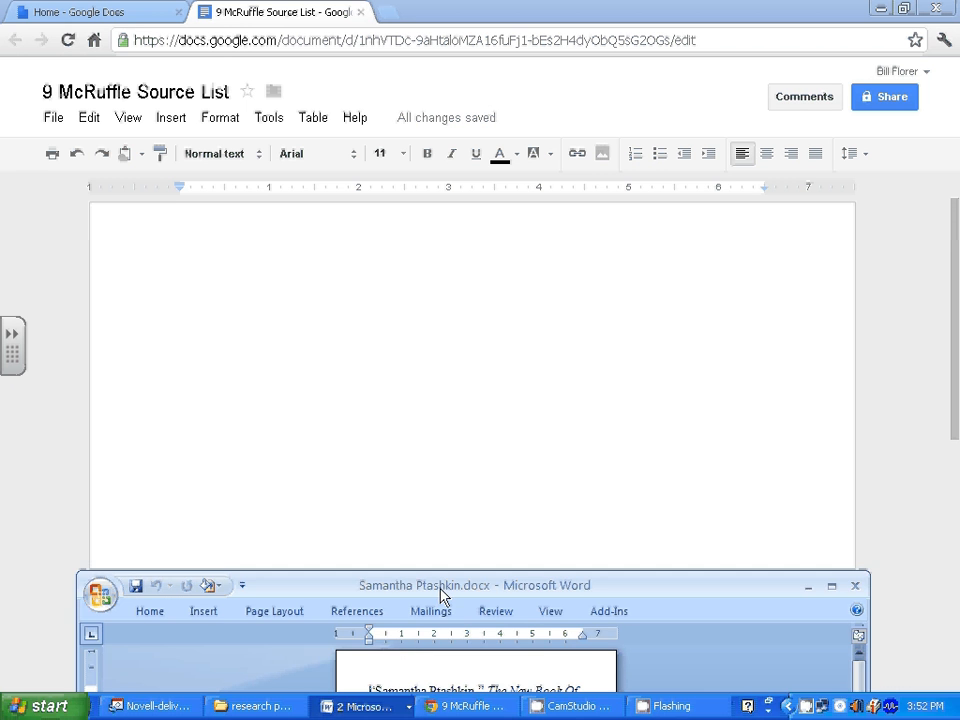
left_click_drag(444, 591, 415, 175)
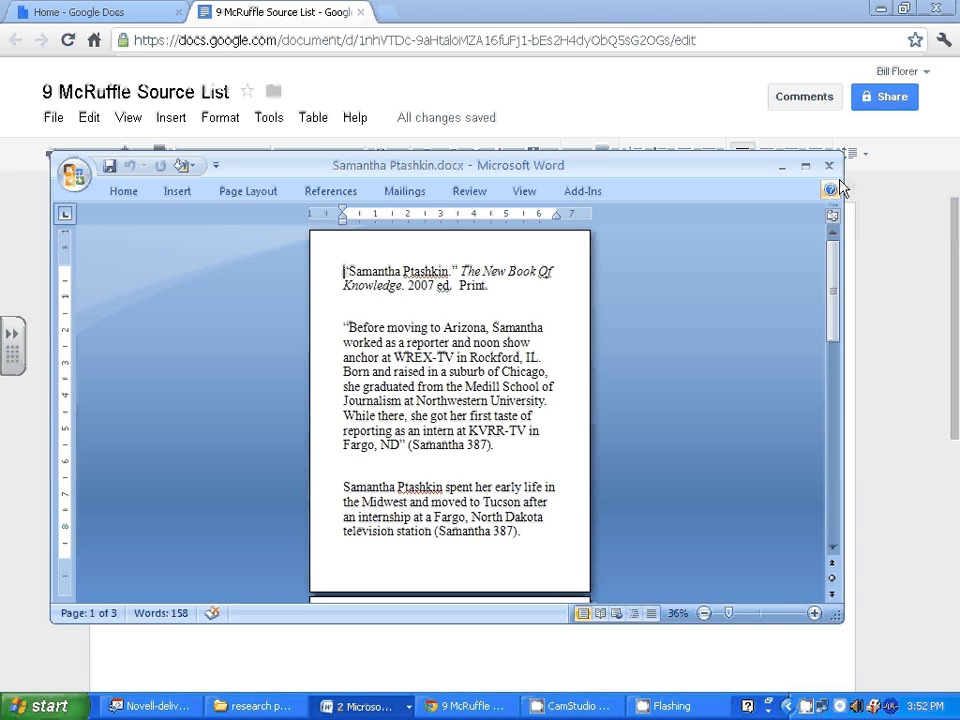
left_click(805, 166)
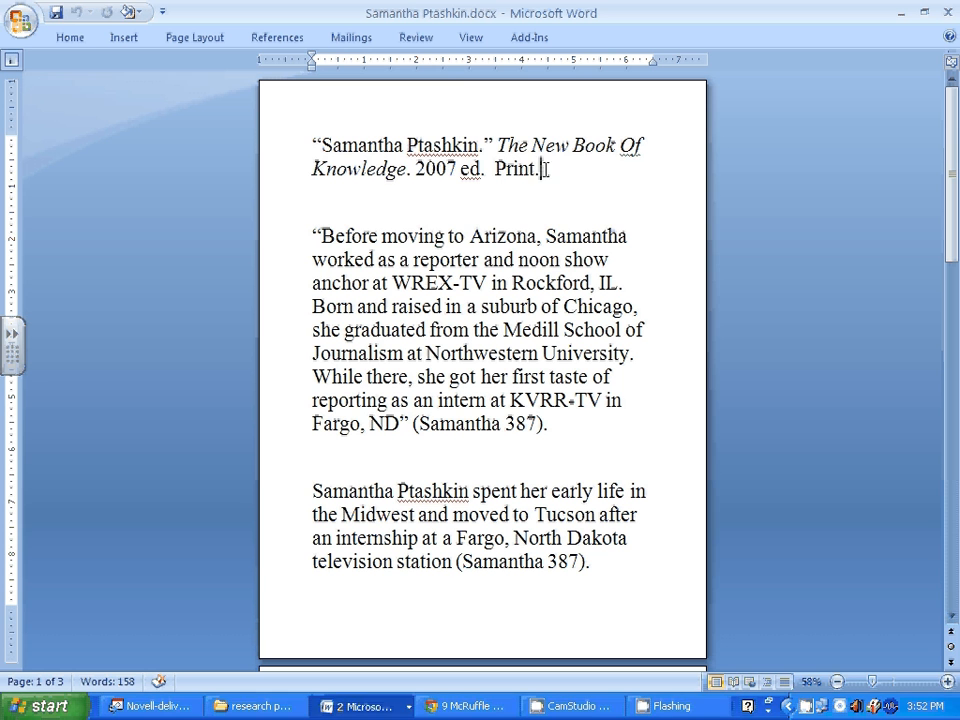
left_click_drag(544, 169, 314, 152)
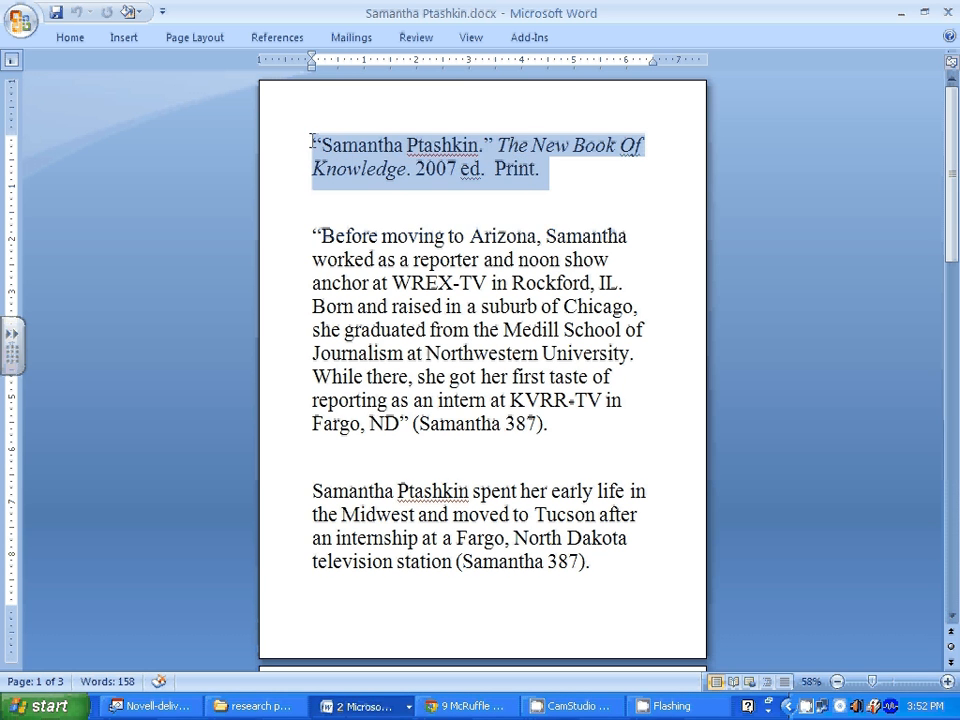
right_click(377, 156)
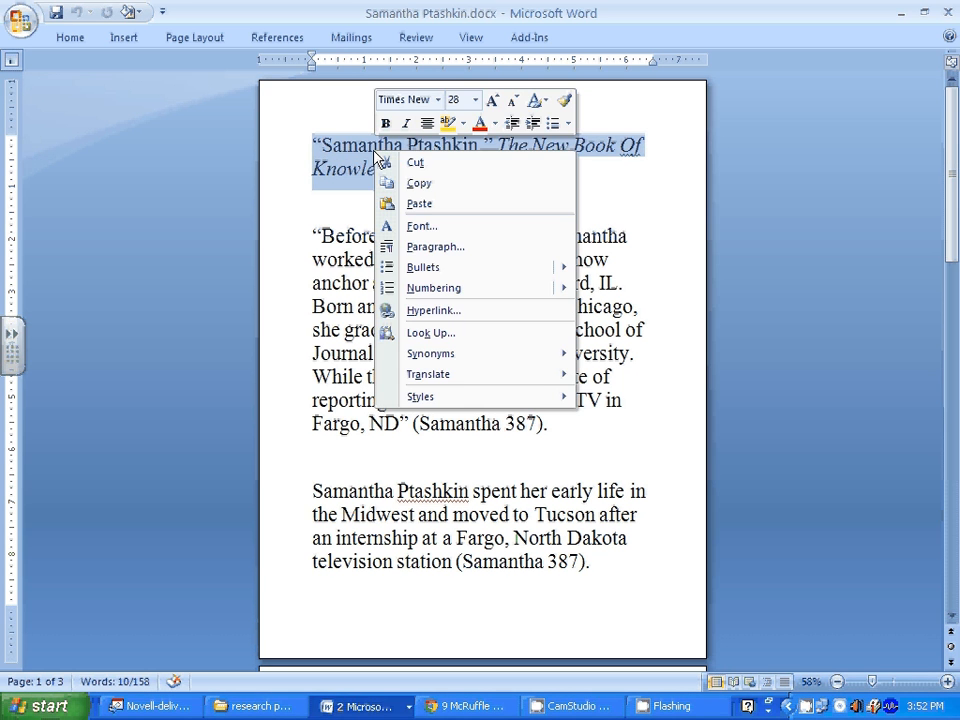
left_click(420, 184)
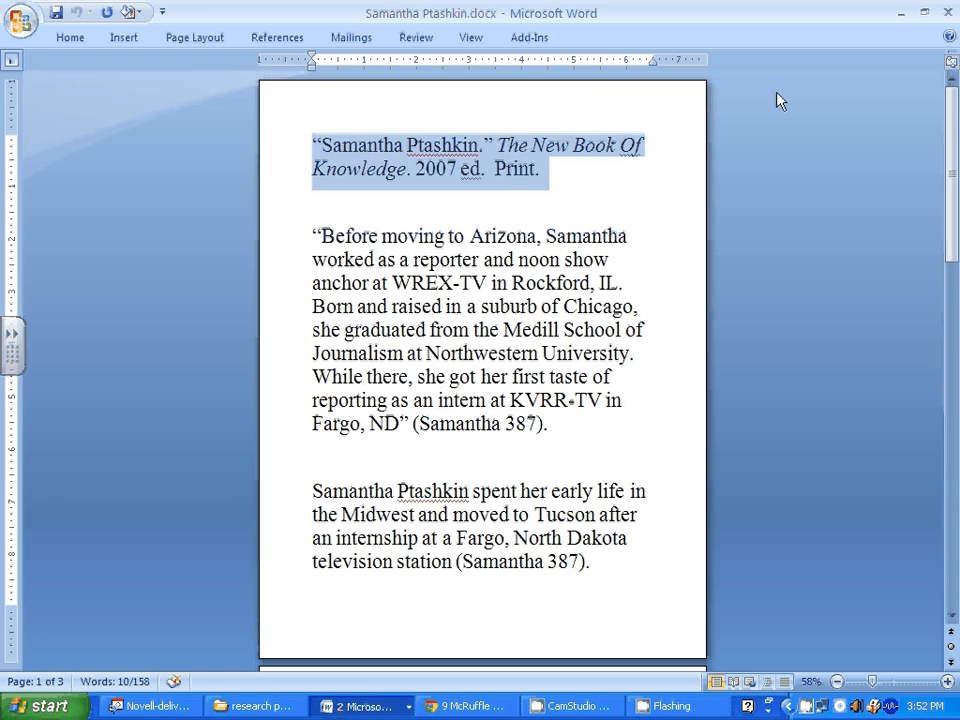
left_click(900, 13)
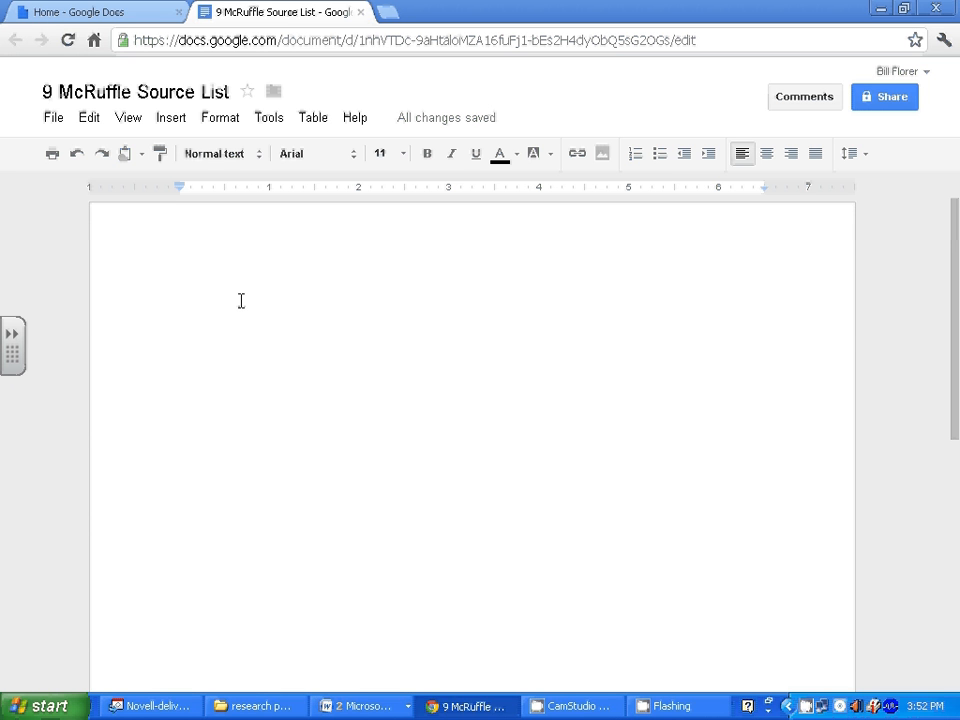
Paste The New Book Of Knowledge citation into the empty document, then return to the Word notes.
key("ctrl+v")
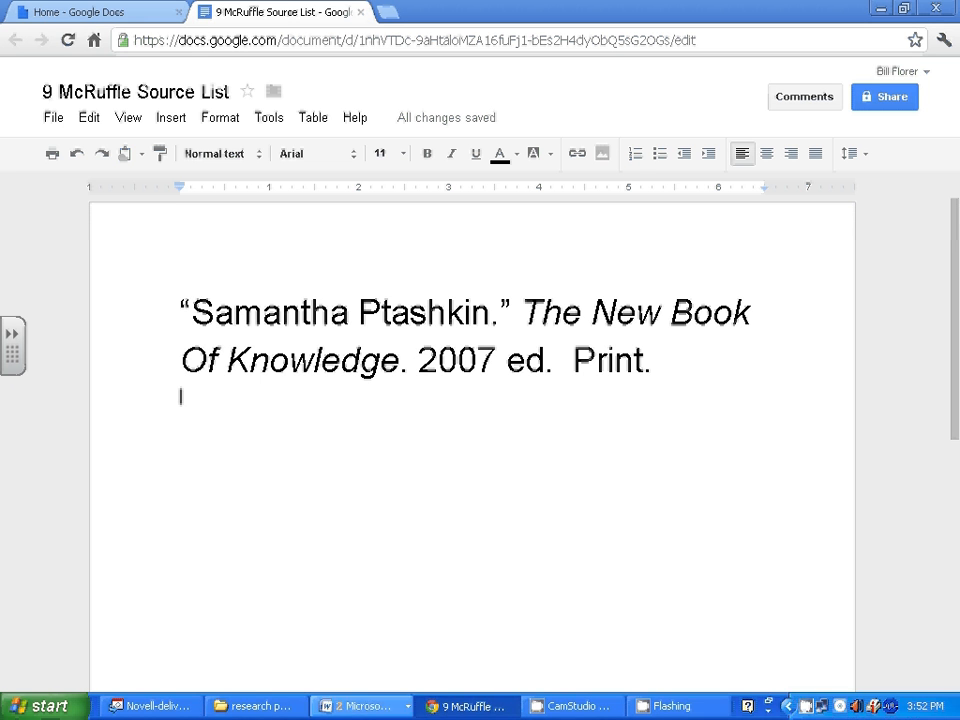
left_click(370, 704)
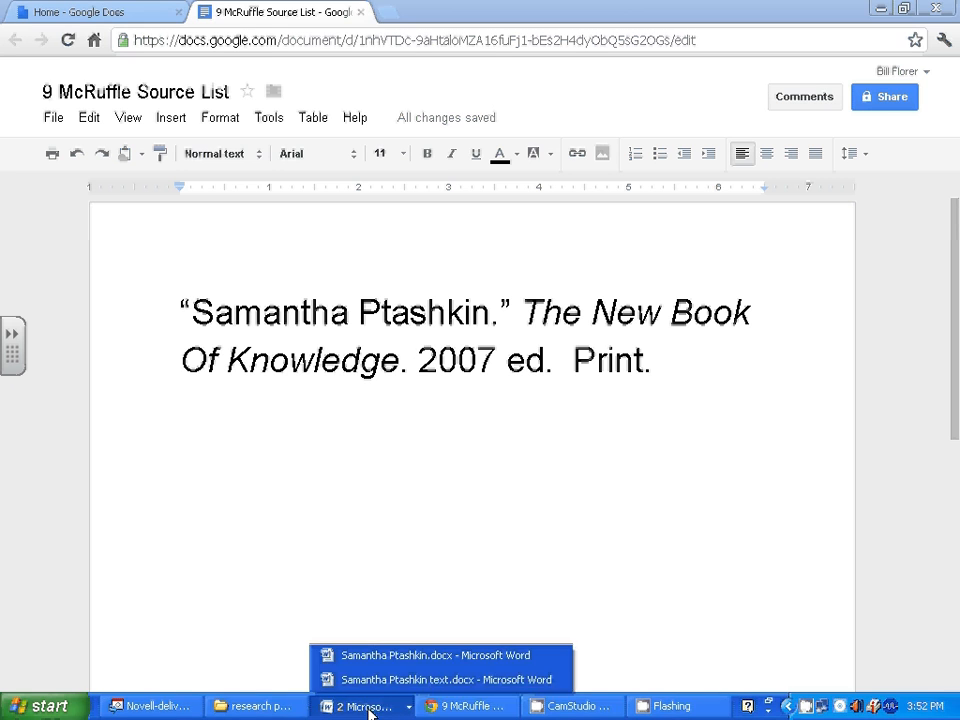
left_click(376, 660)
Copy the Russell/Brizee Purdue OWL citation from page 2 of the Word notes.
scroll(407, 566, "down", 8)
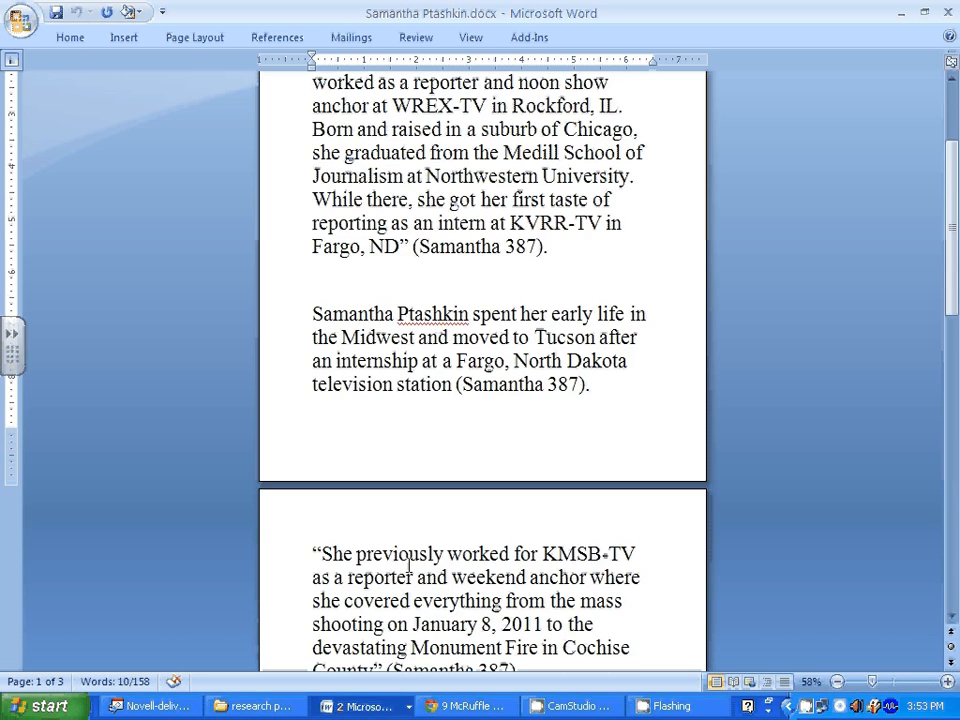
scroll(407, 566, "down", 6)
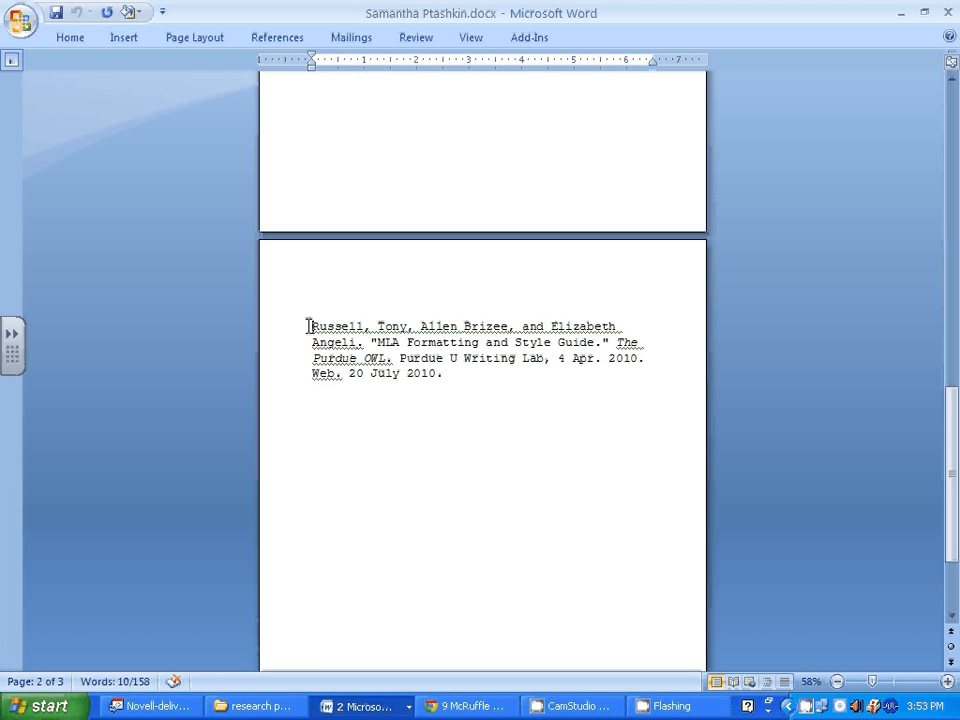
left_click_drag(309, 326, 615, 388)
right_click(487, 357)
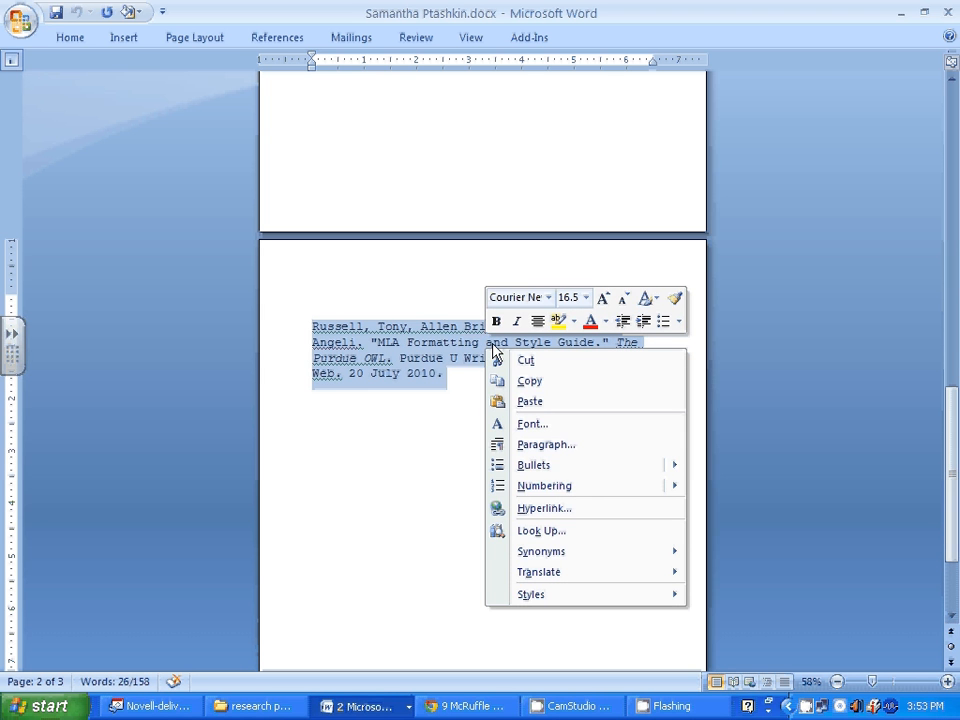
left_click(535, 382)
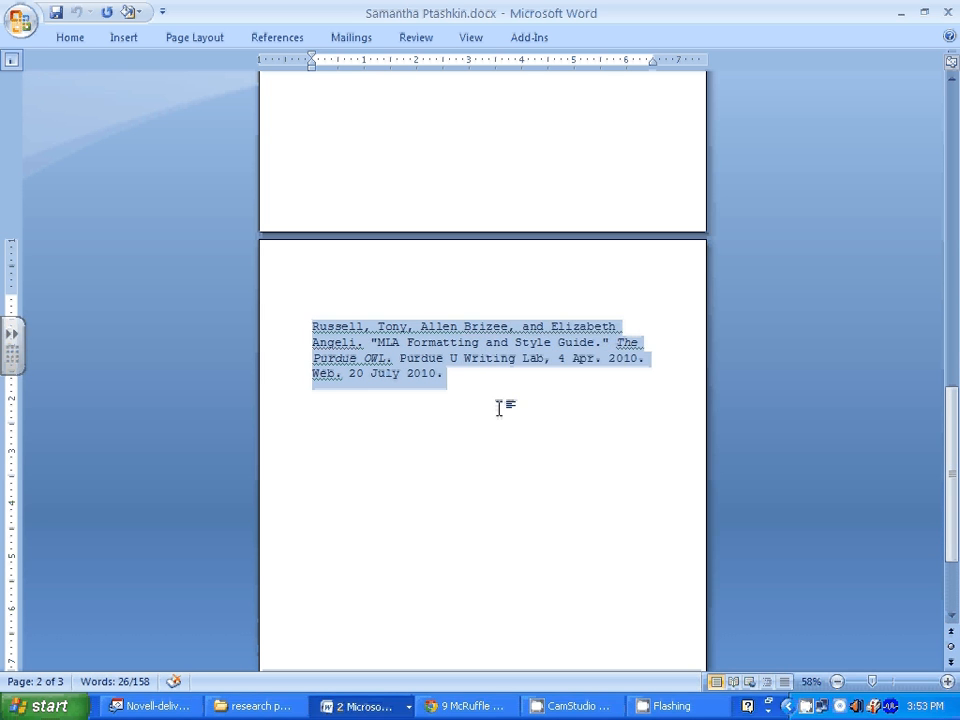
left_click(458, 706)
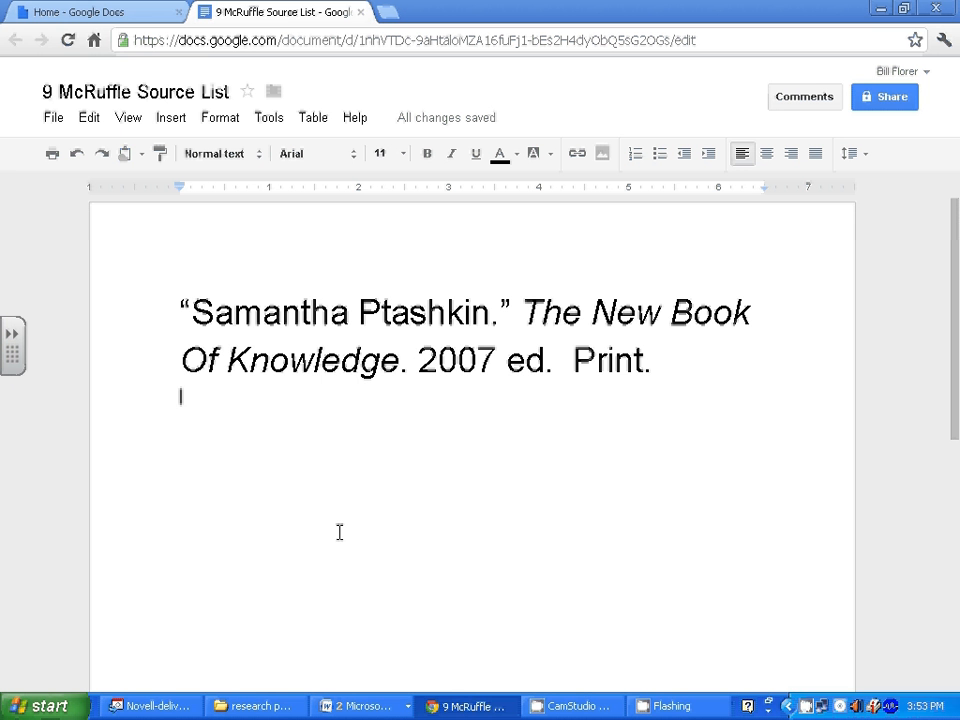
Paste the Purdue OWL citation, set both citations to Courier New 12, and select them.
key("ctrl+v")
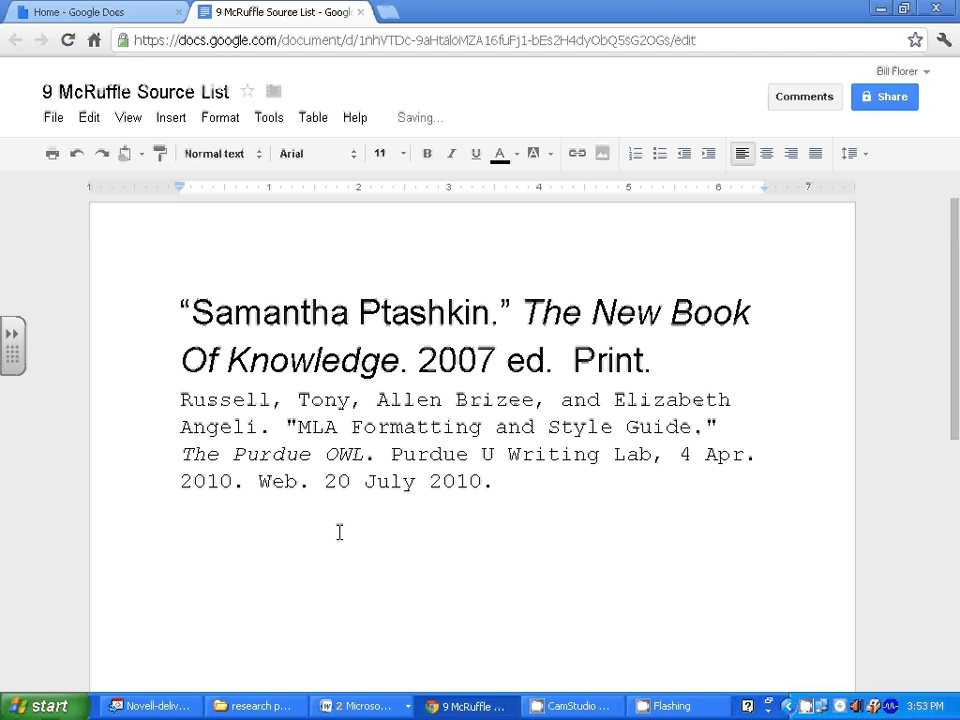
left_click_drag(497, 483, 181, 330)
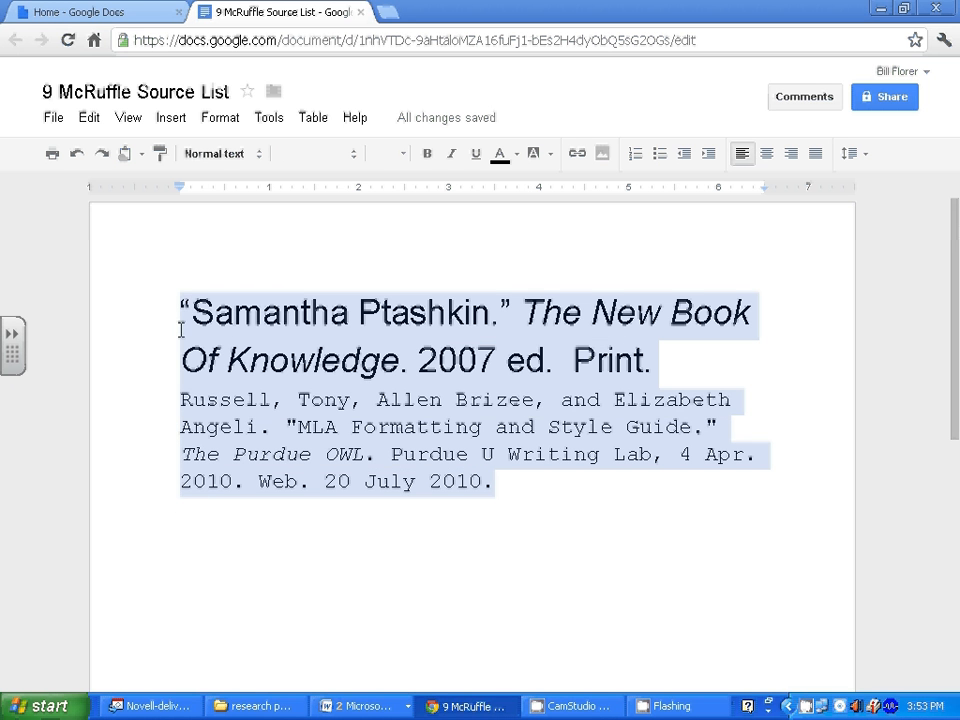
left_click(355, 155)
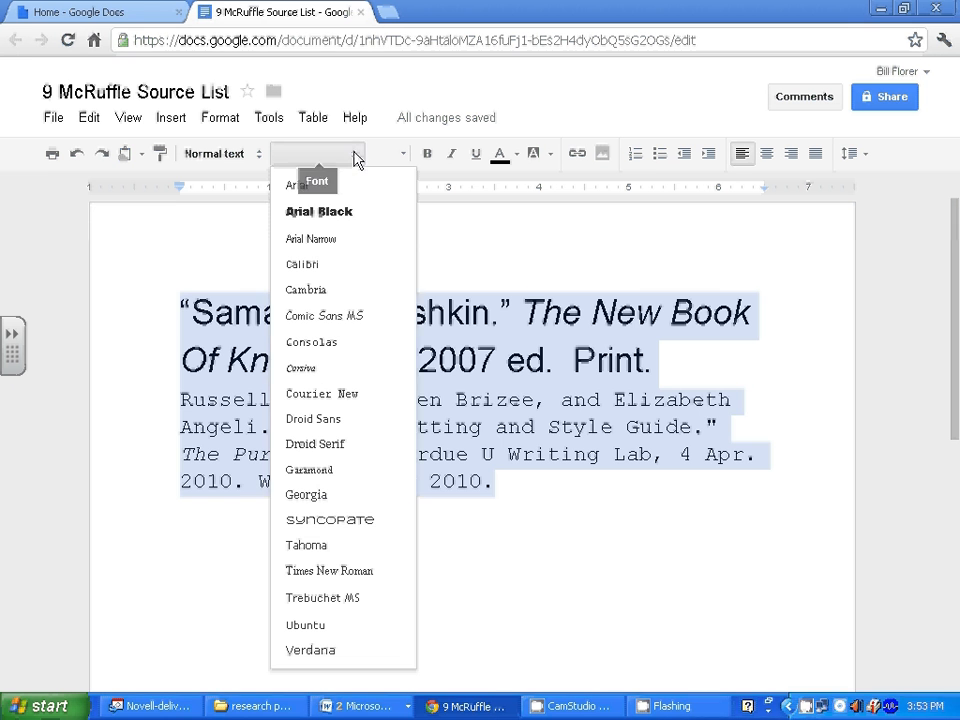
left_click(334, 396)
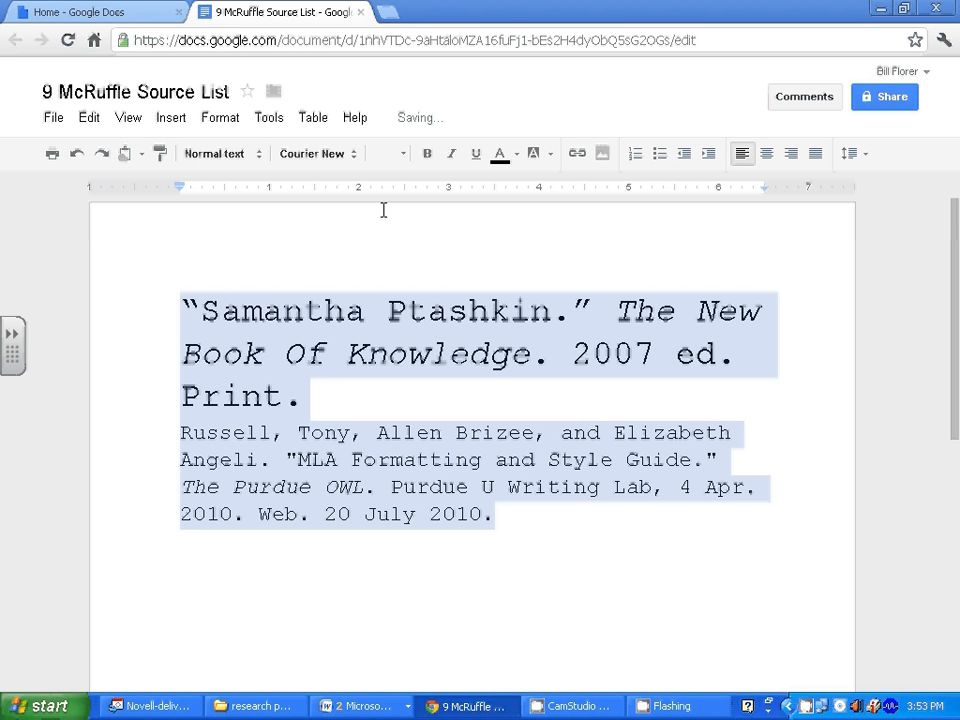
left_click(402, 156)
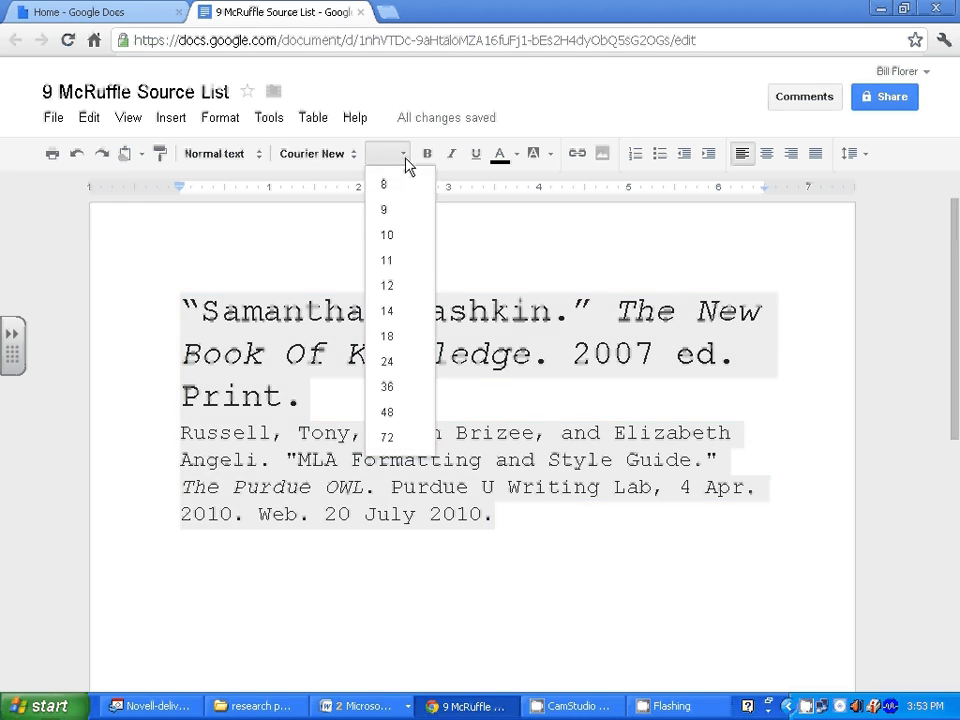
left_click(387, 286)
left_click(301, 453)
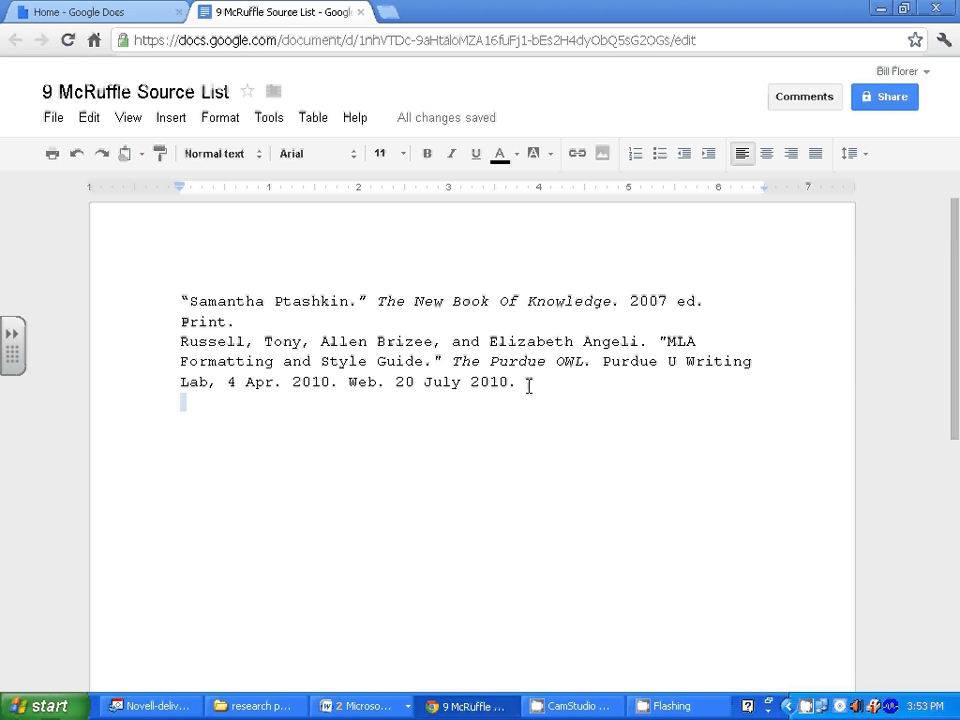
left_click_drag(521, 386, 173, 297)
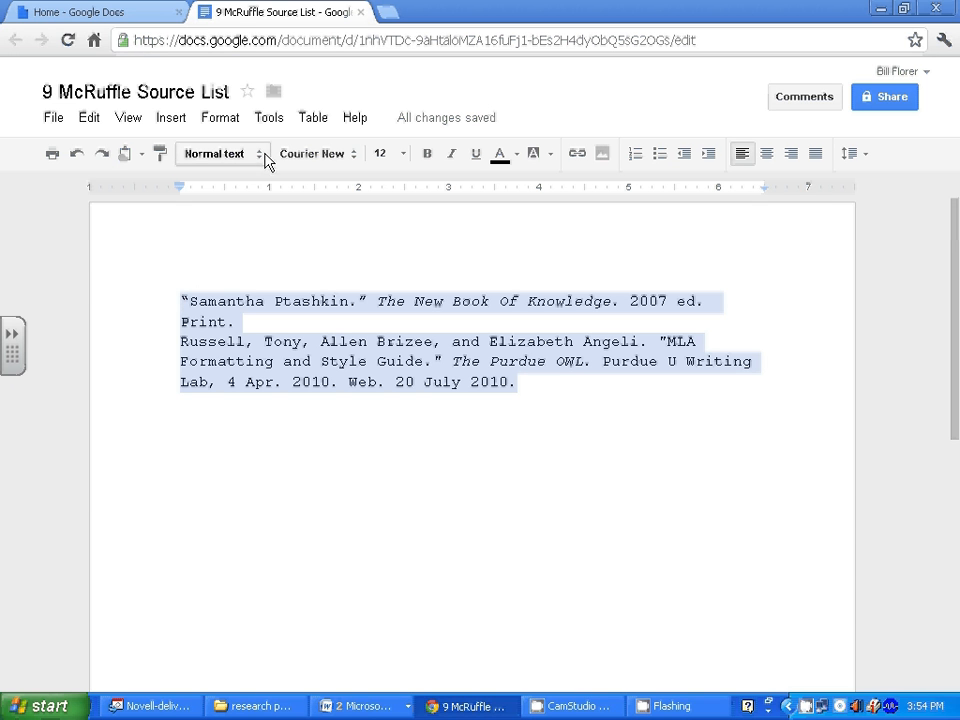
Create a new document named '9 McRuffle Notes' and paste both citations into it.
left_click(134, 14)
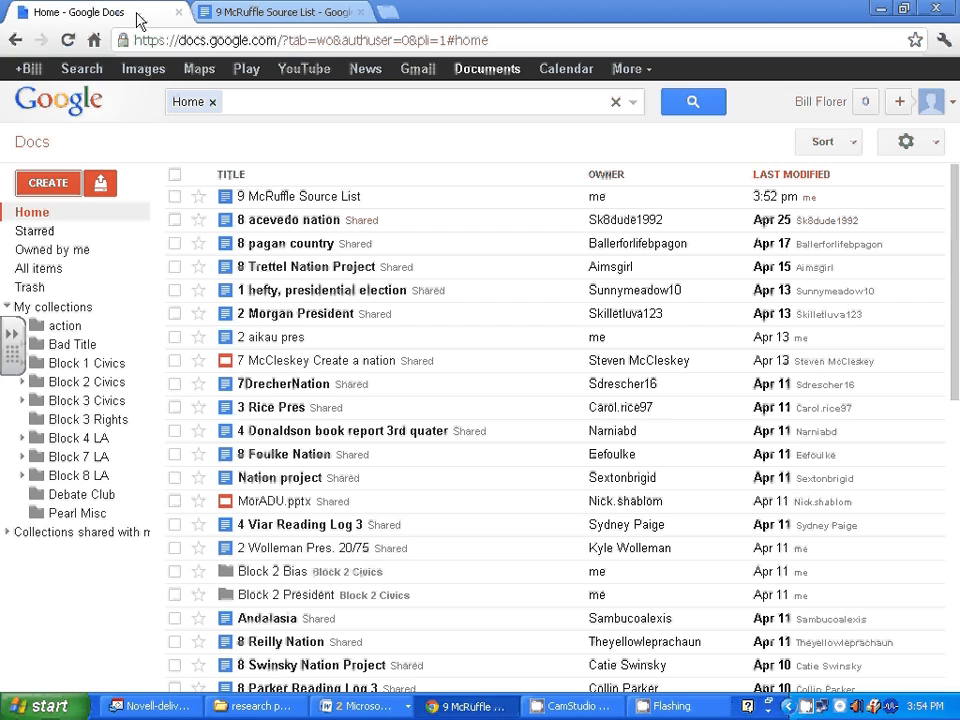
left_click(47, 183)
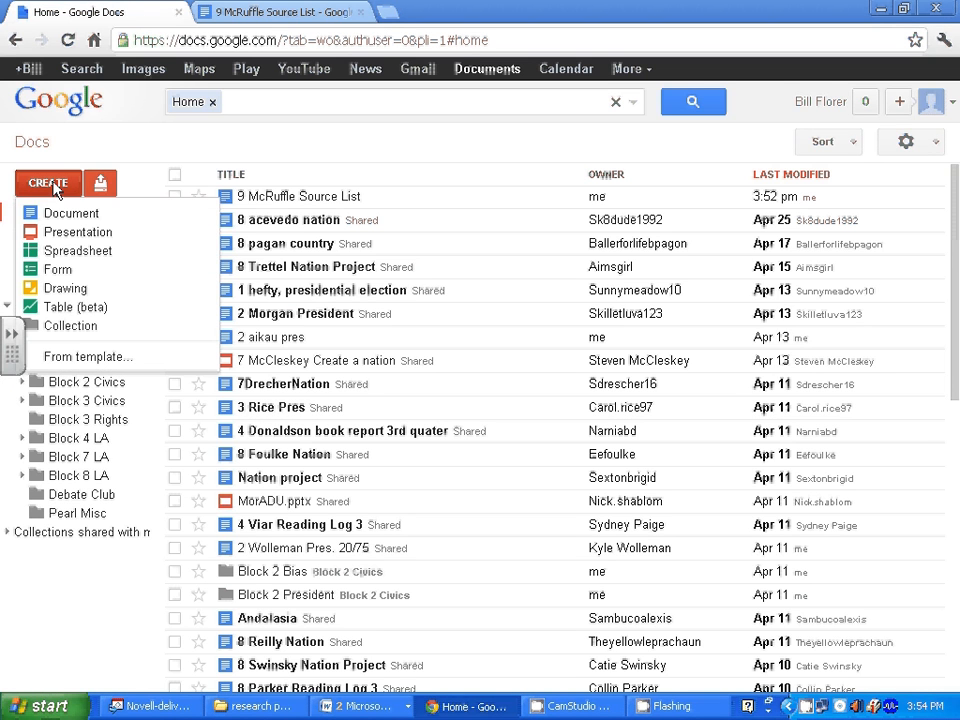
left_click(55, 218)
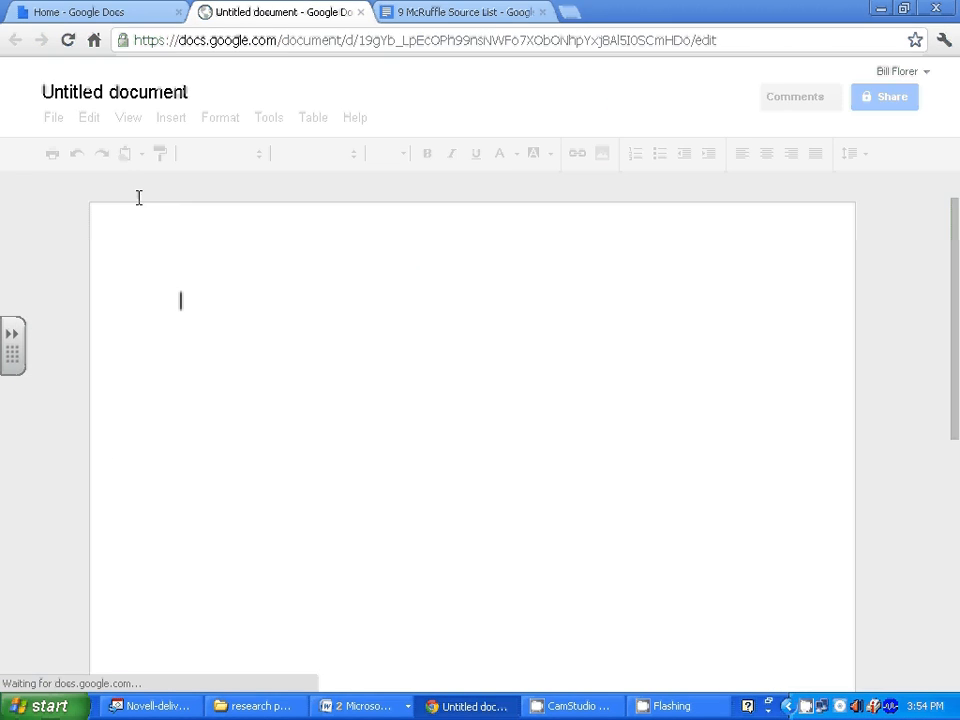
left_click(117, 101)
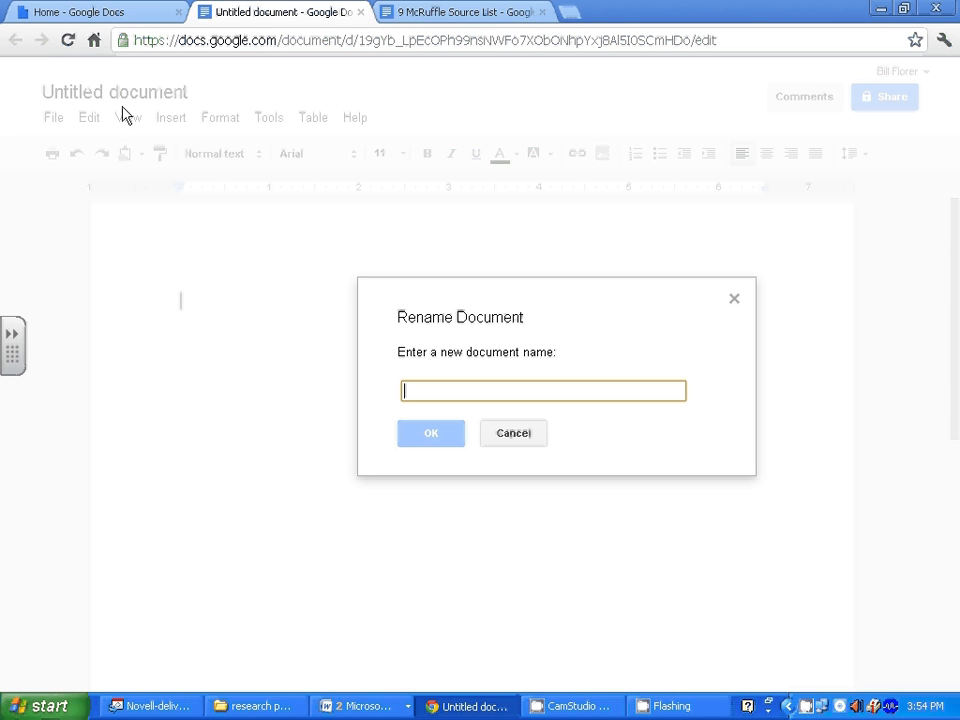
type("9")
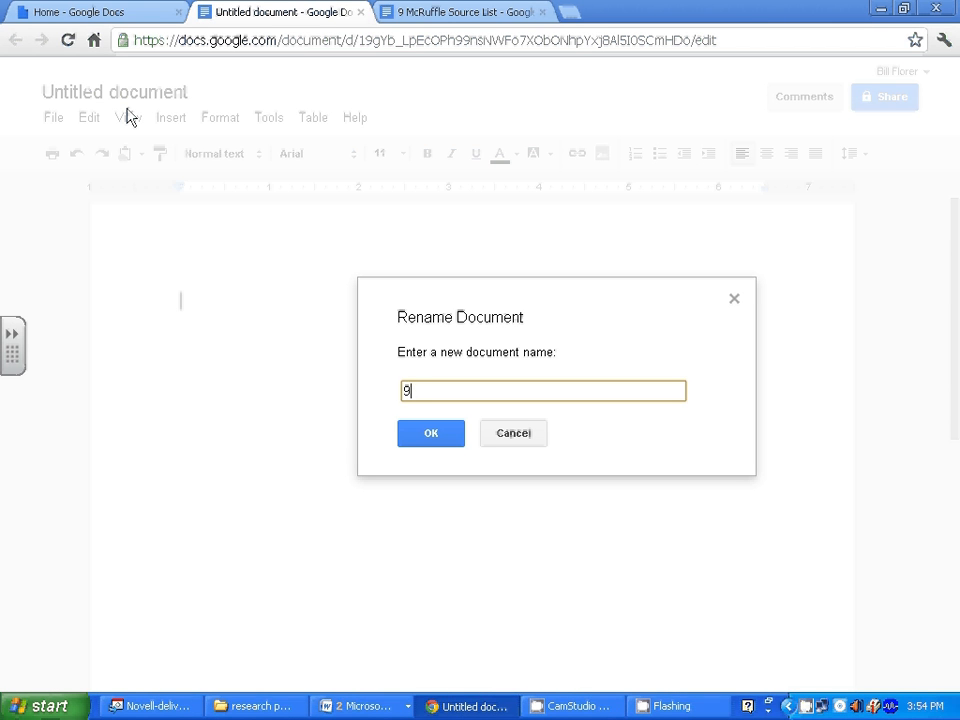
type(" McRuffle N")
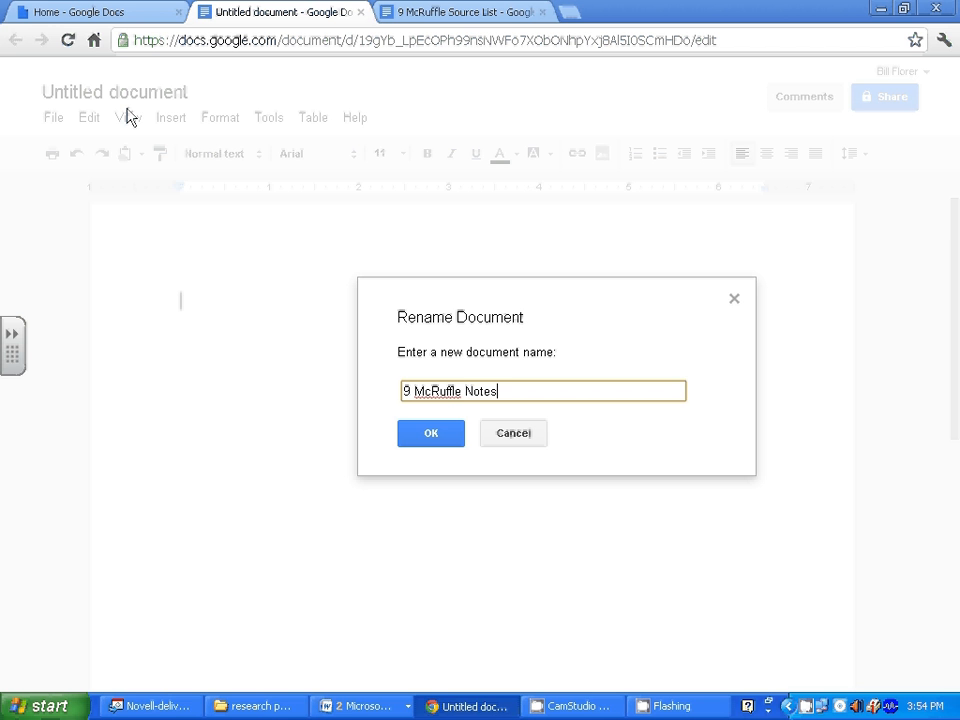
type("otes")
left_click(412, 436)
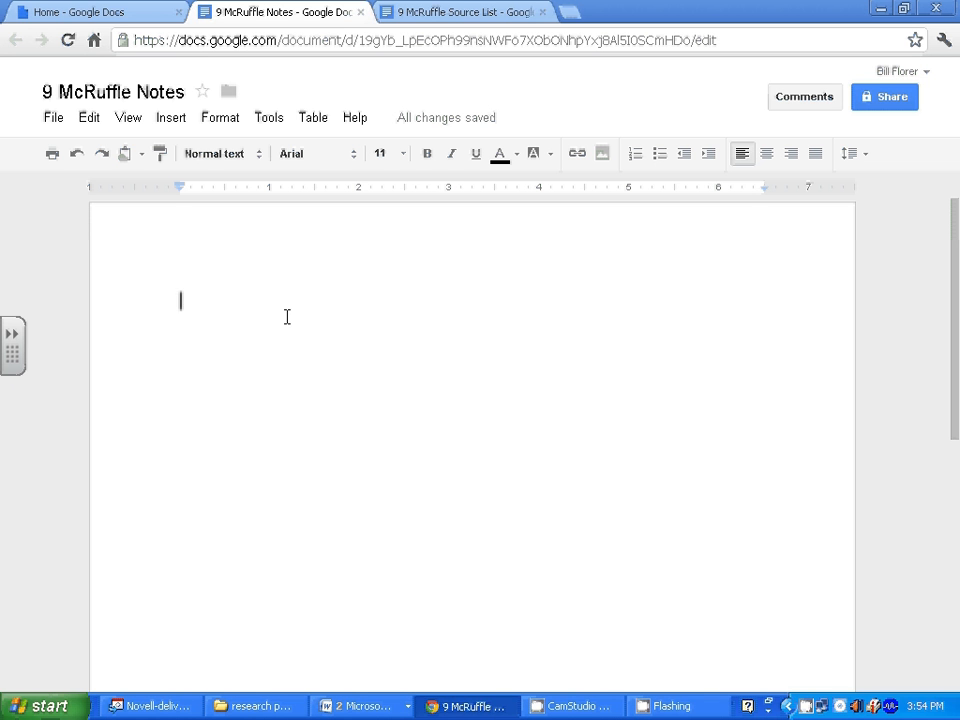
key("ctrl+v")
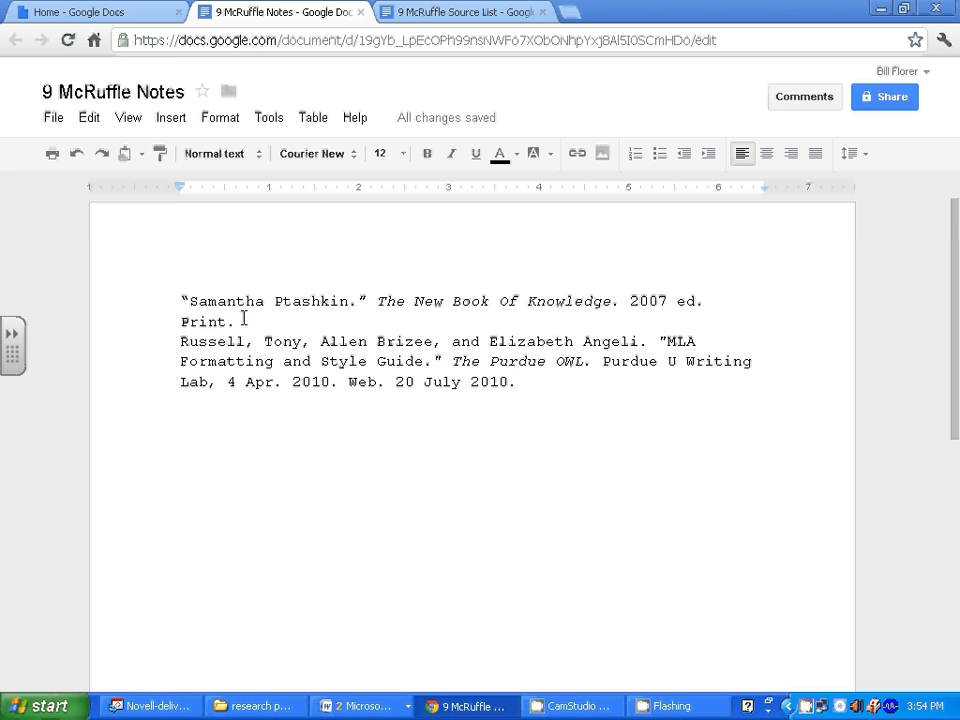
Insert blank lines after the Ptashkin citation ending in 'Print.'.
double_click(243, 325)
key("Return")
key("Return")
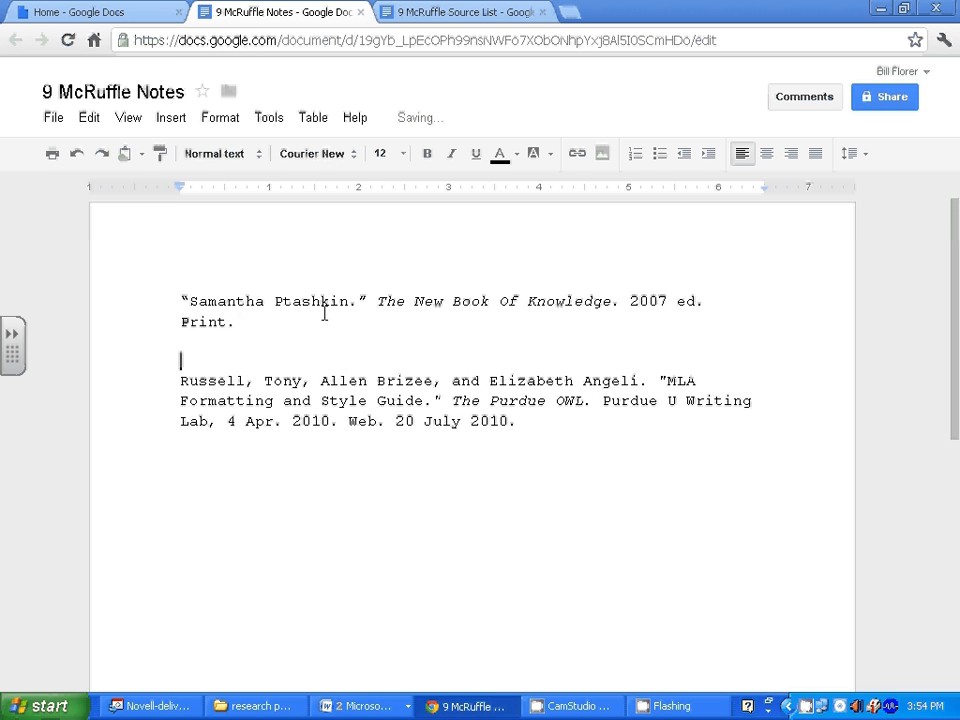
left_click(401, 706)
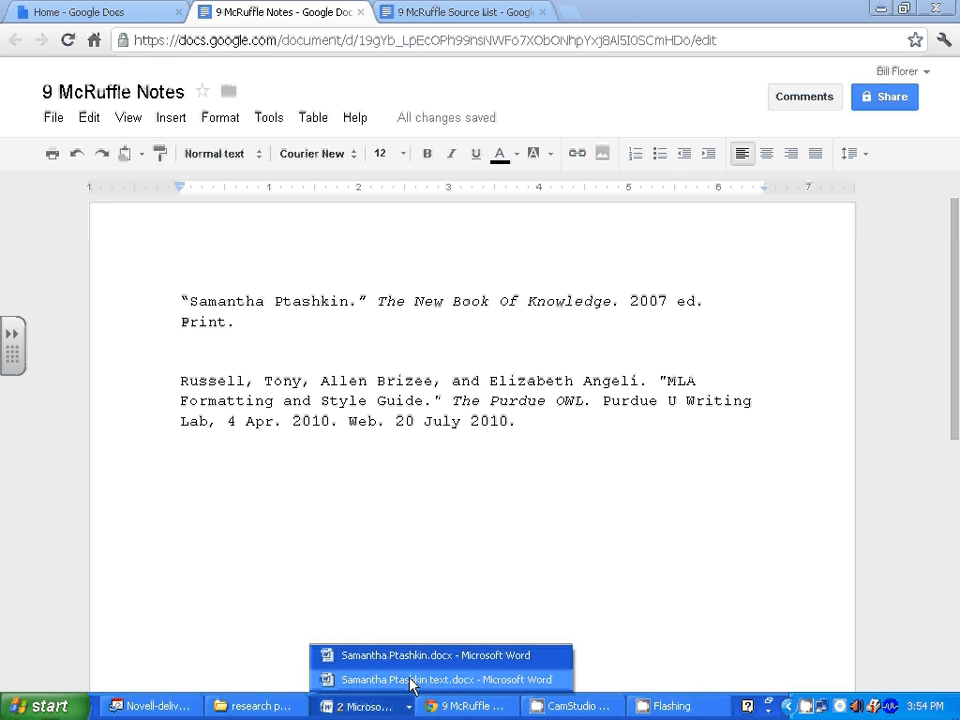
Copy the quote and paraphrase notes from the Samantha Ptashkin.docx Word file.
left_click(407, 660)
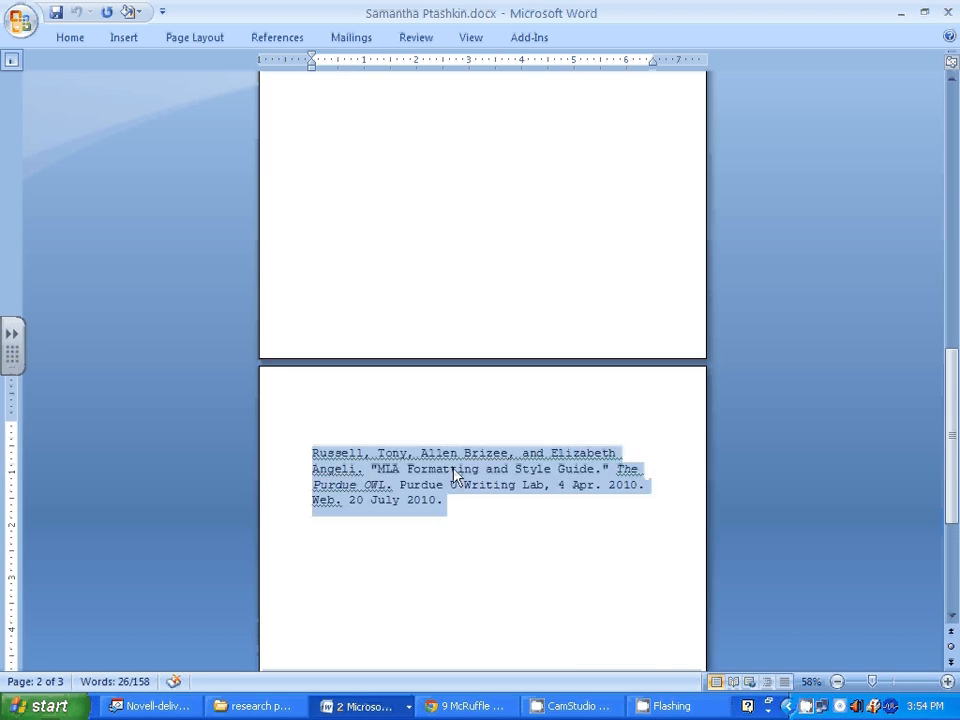
scroll(453, 473, "up", 15)
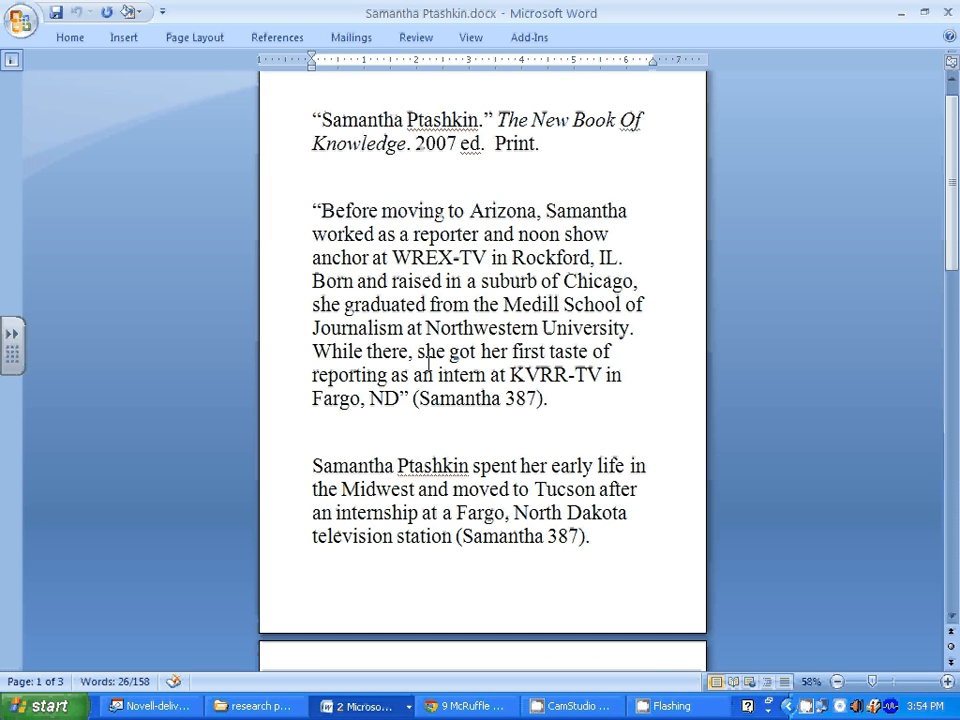
left_click_drag(313, 208, 649, 542)
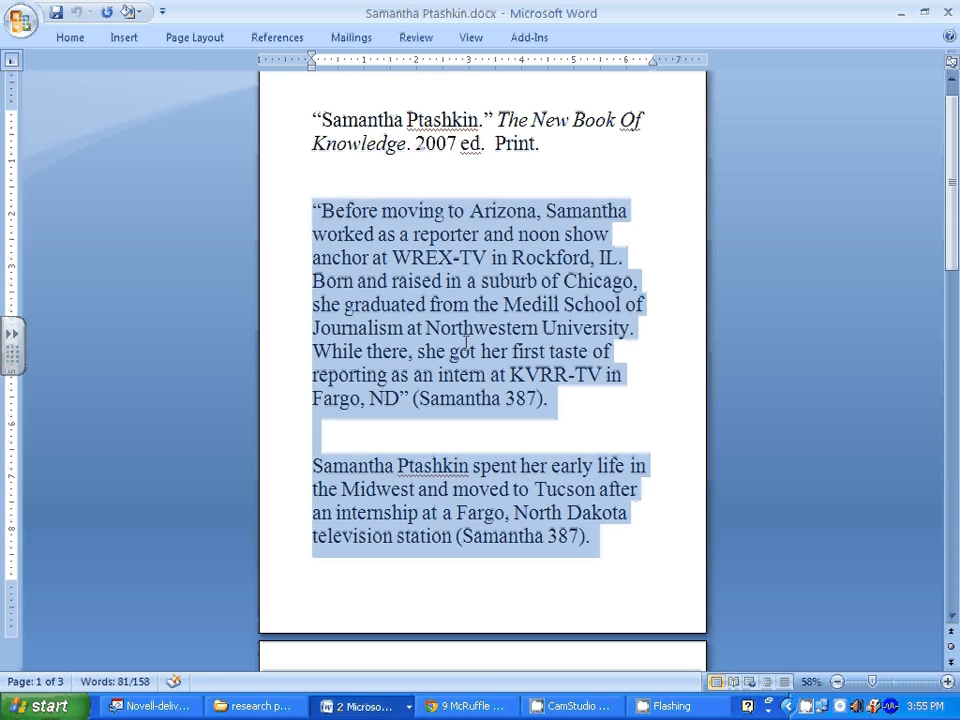
right_click(465, 341)
left_click(510, 374)
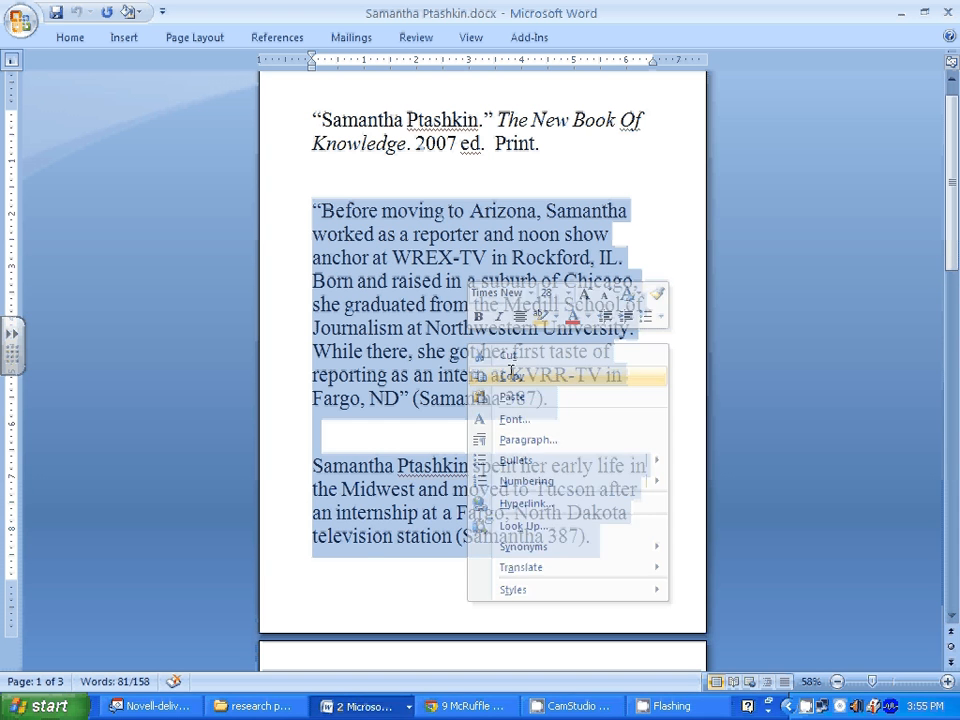
left_click(490, 706)
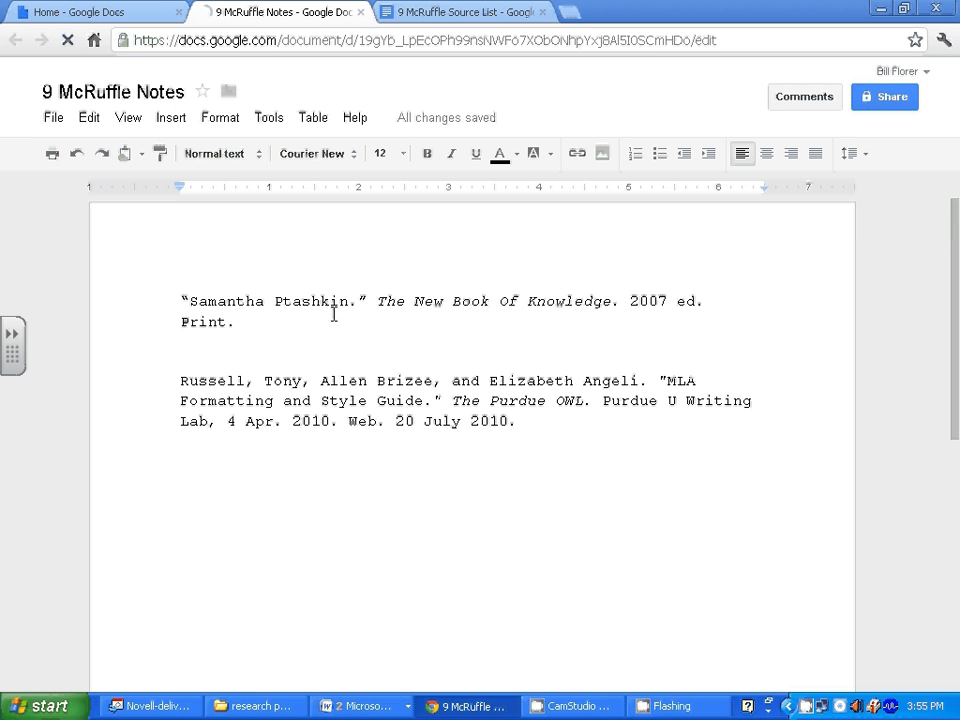
Paste the Ptashkin quote and paraphrase below the first citation, formatted Courier New 12.
key("ctrl+v")
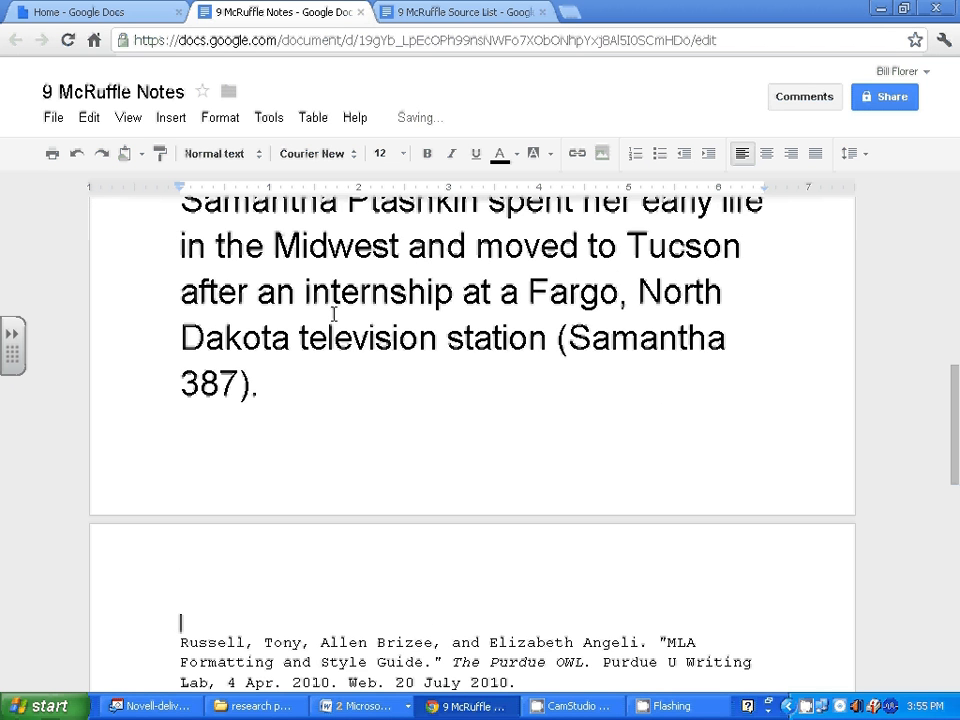
left_click_drag(279, 381, 172, 223)
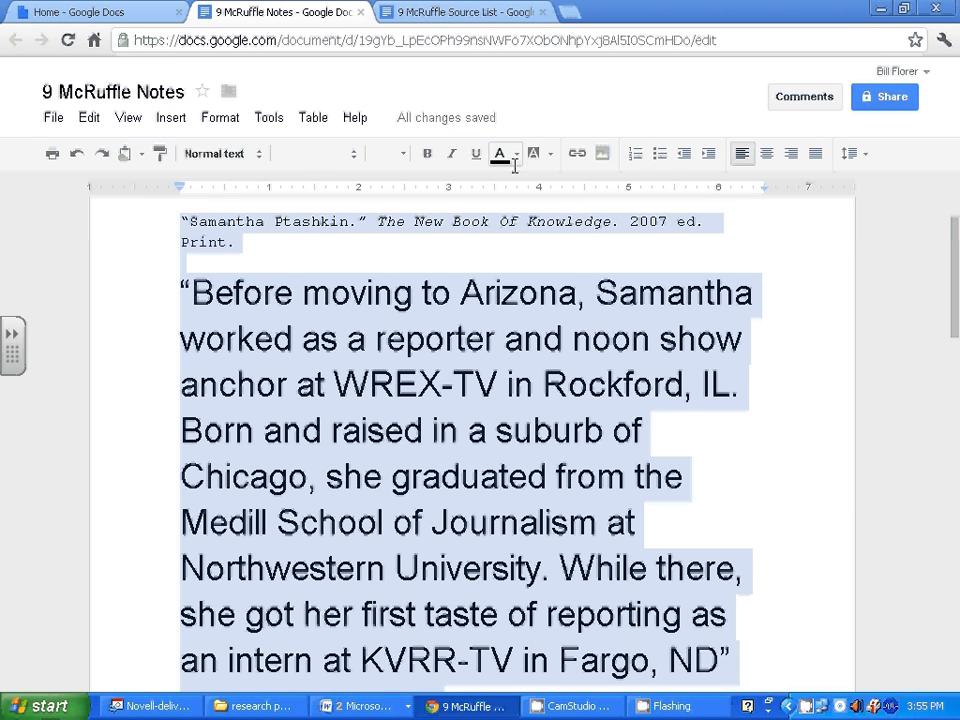
left_click(353, 151)
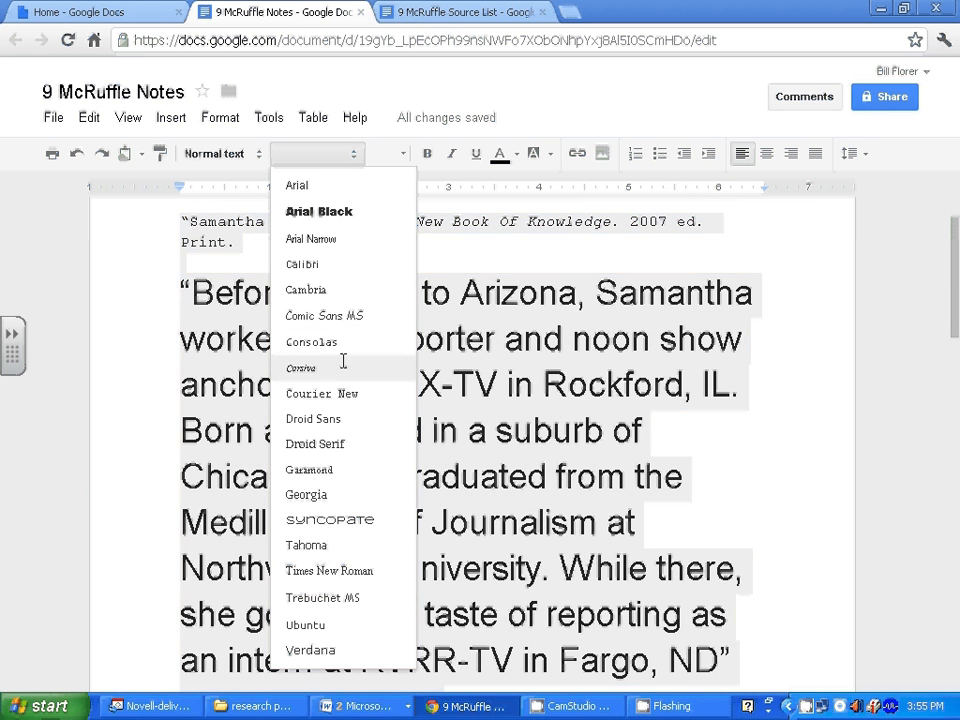
left_click(318, 393)
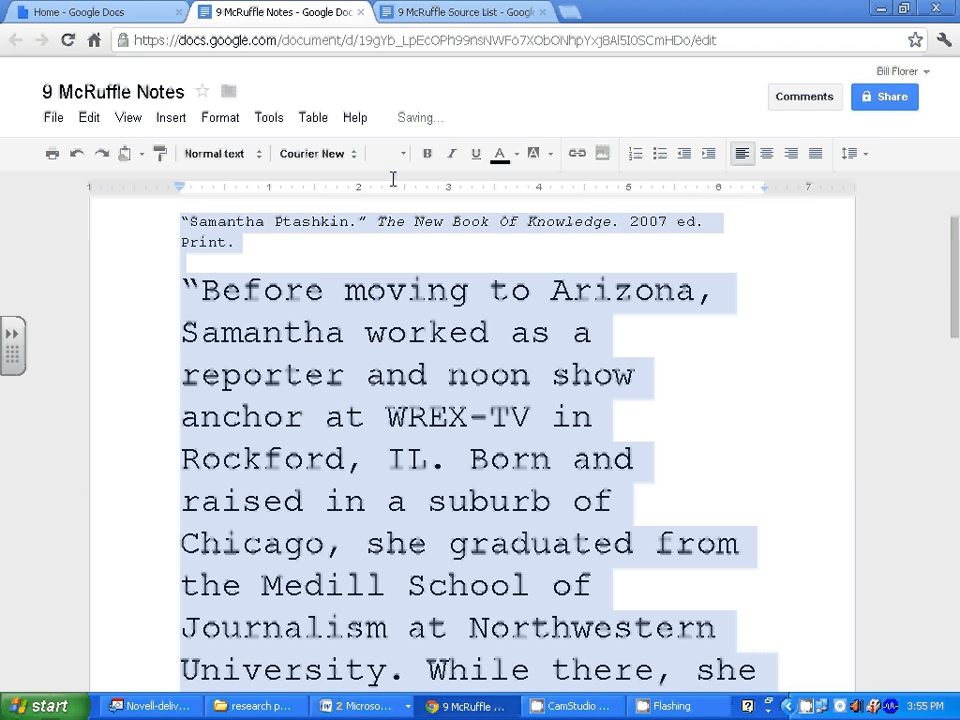
left_click(395, 153)
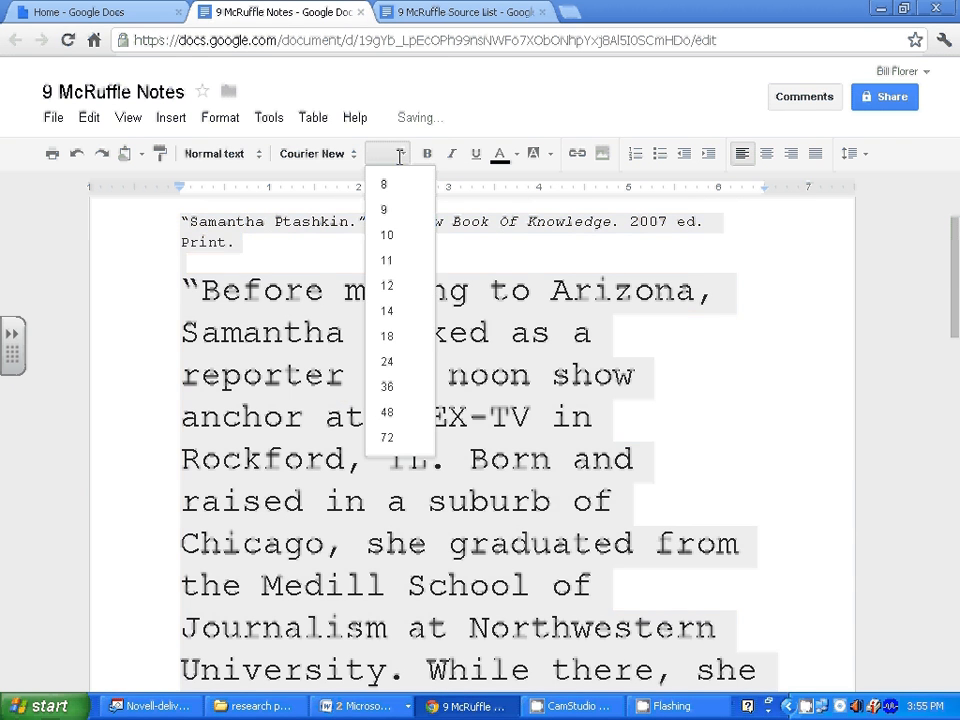
left_click(387, 285)
left_click(408, 396)
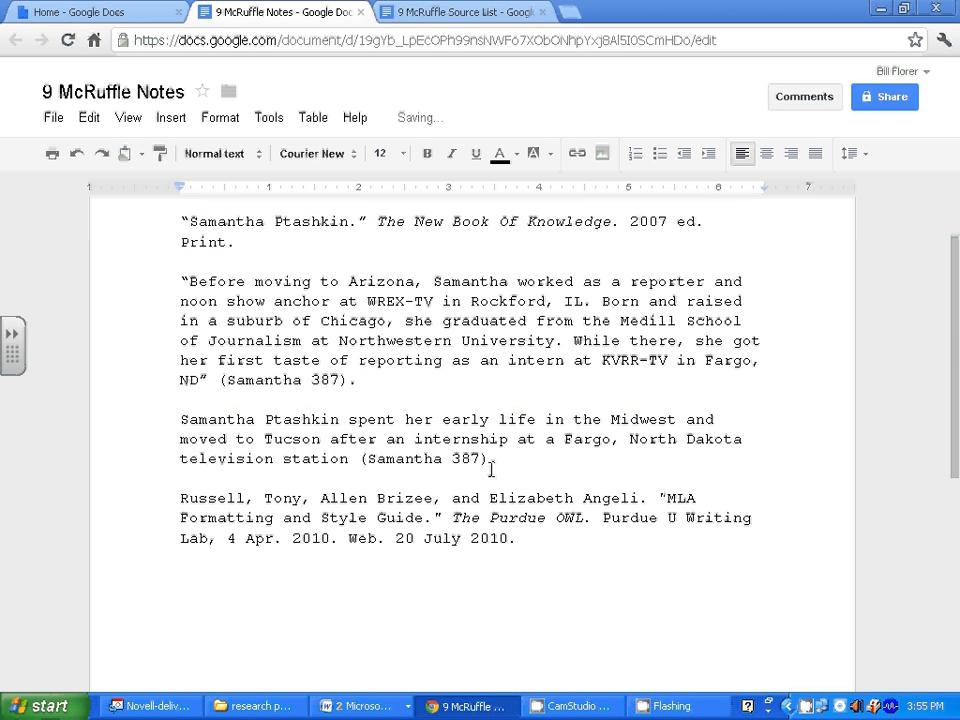
Turn the pasted Ptashkin quote and paraphrase notes red.
left_click_drag(497, 458, 175, 277)
right_click(244, 307)
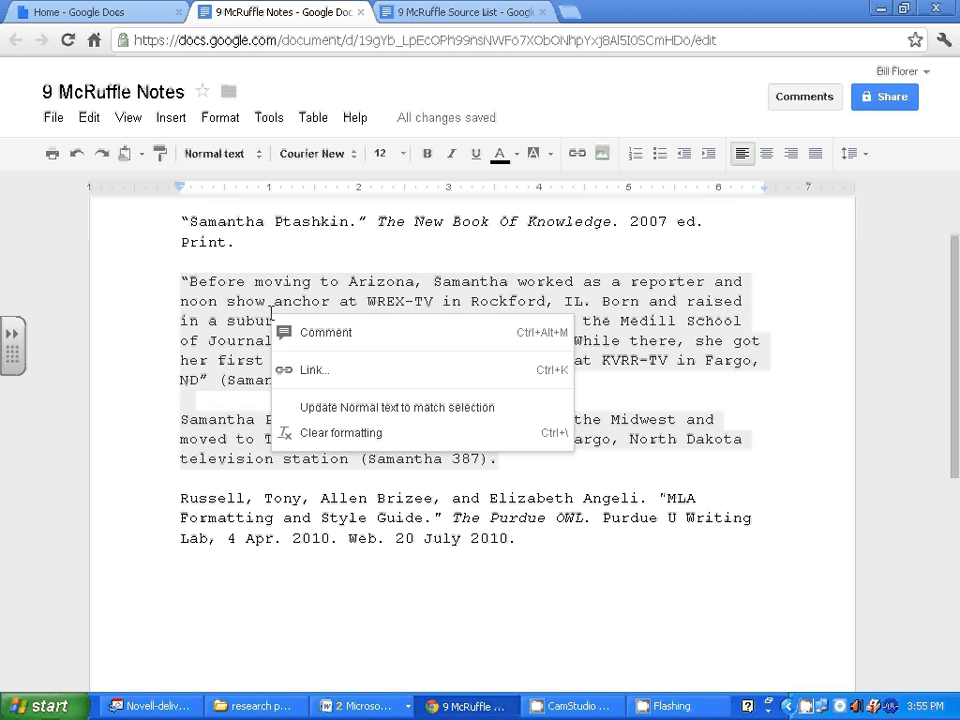
left_click(499, 153)
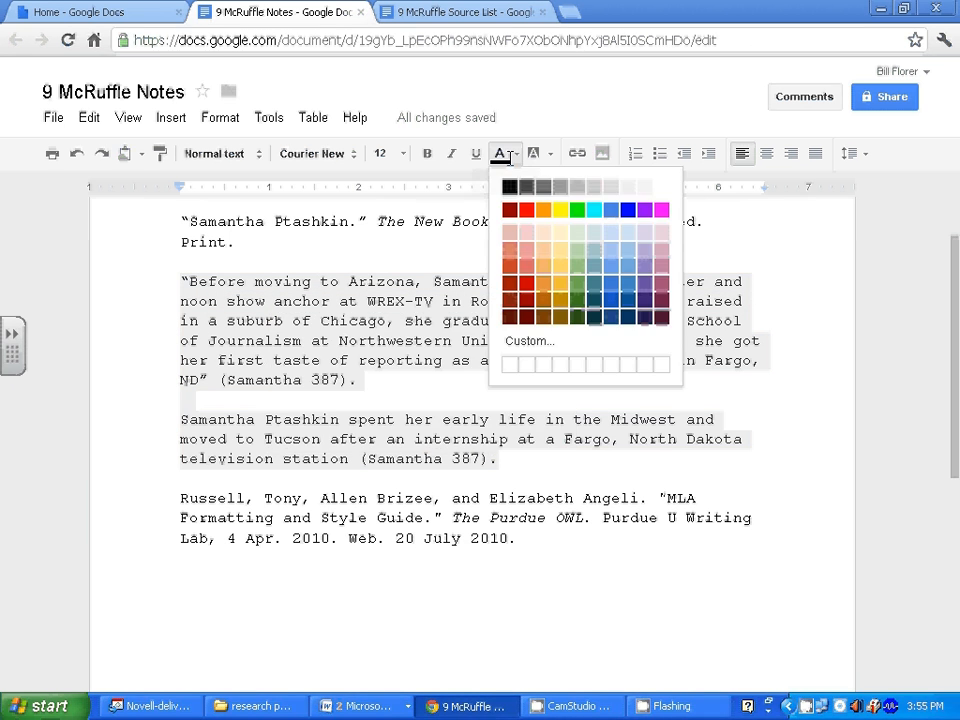
left_click(527, 210)
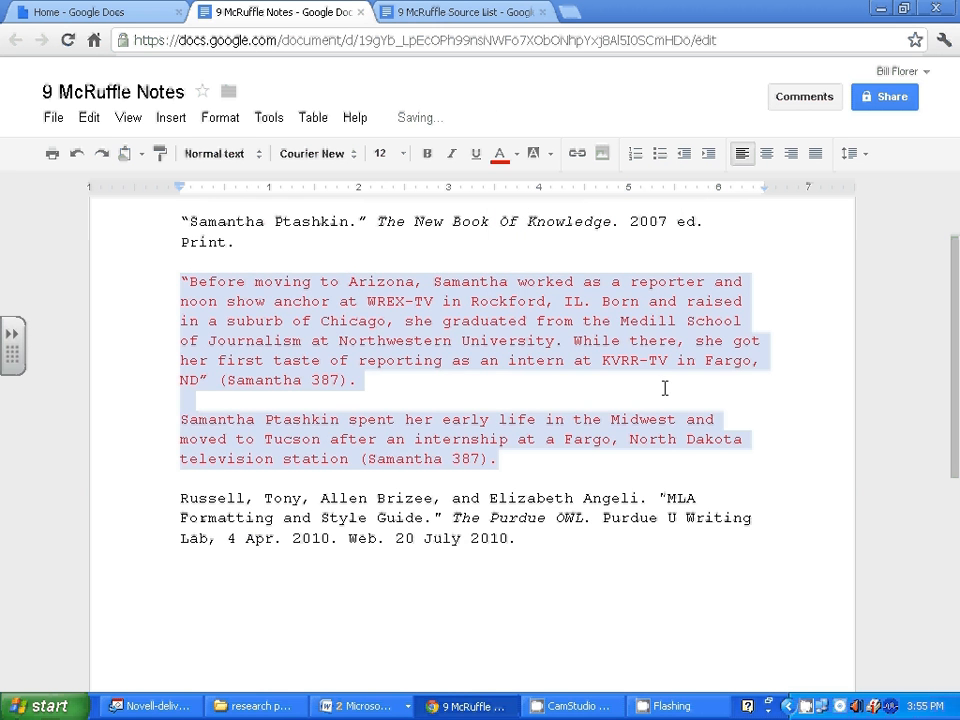
left_click(795, 428)
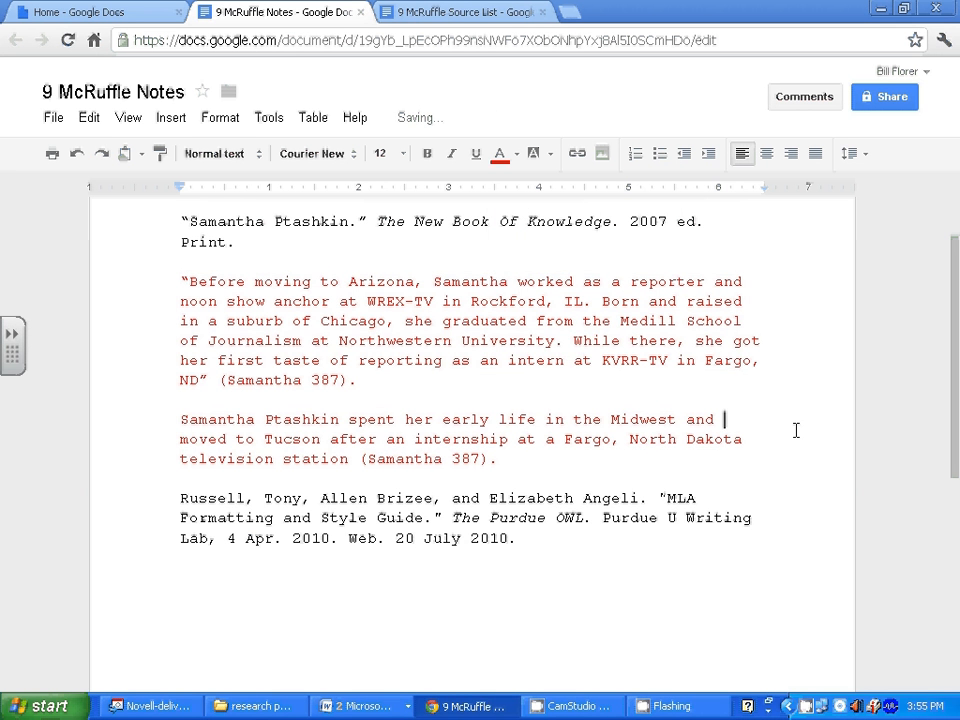
Add a blank line after the paraphrase, before the Russell citation.
left_click(511, 459)
key("Return")
key("Return")
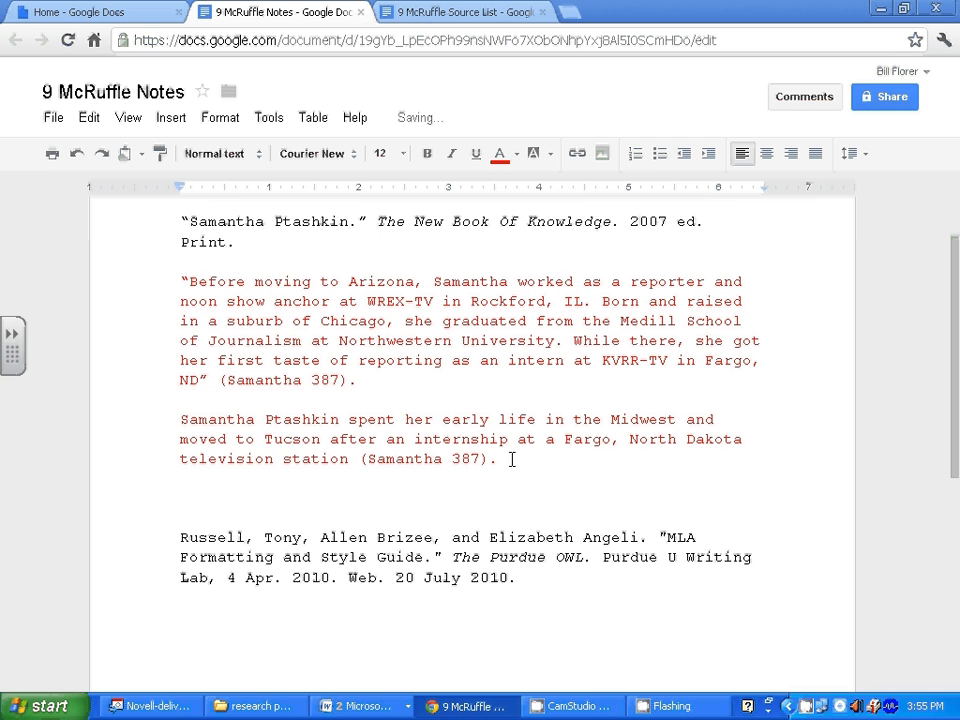
left_click(170, 221)
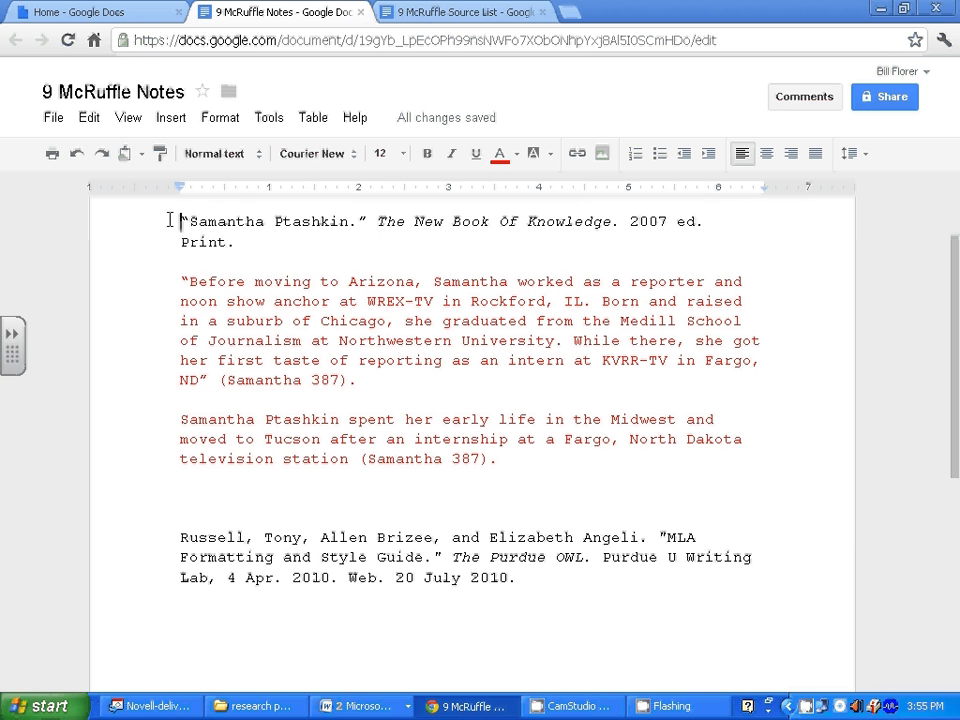
Copy the Samantha Ptashkin citation and paste it on the blank line above the Russell citation.
left_click_drag(170, 221, 704, 232)
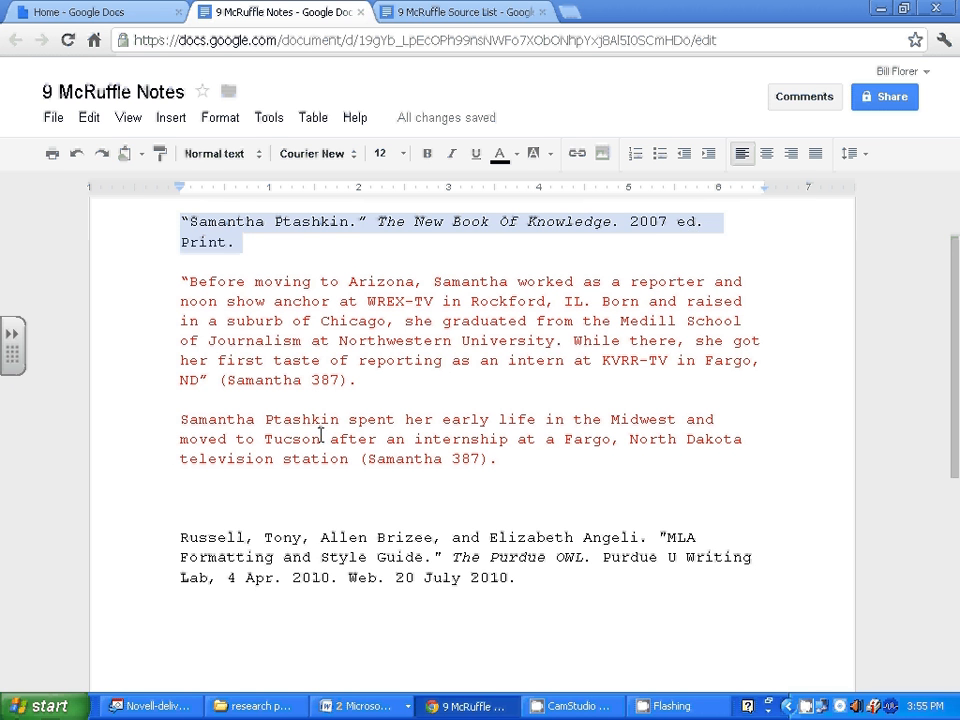
left_click(204, 494)
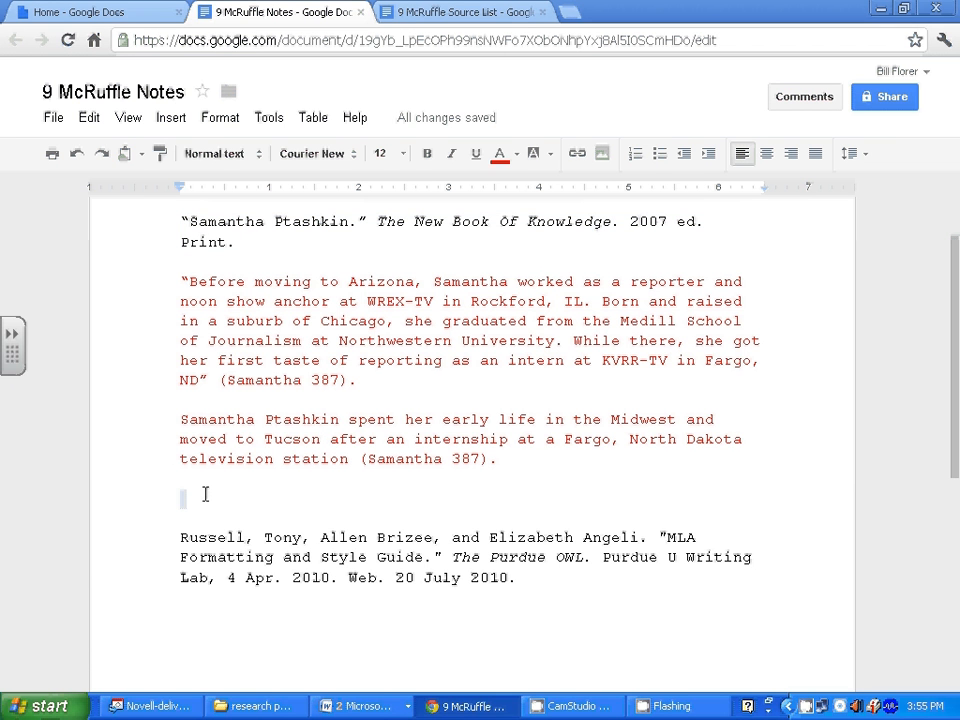
key("ctrl+v")
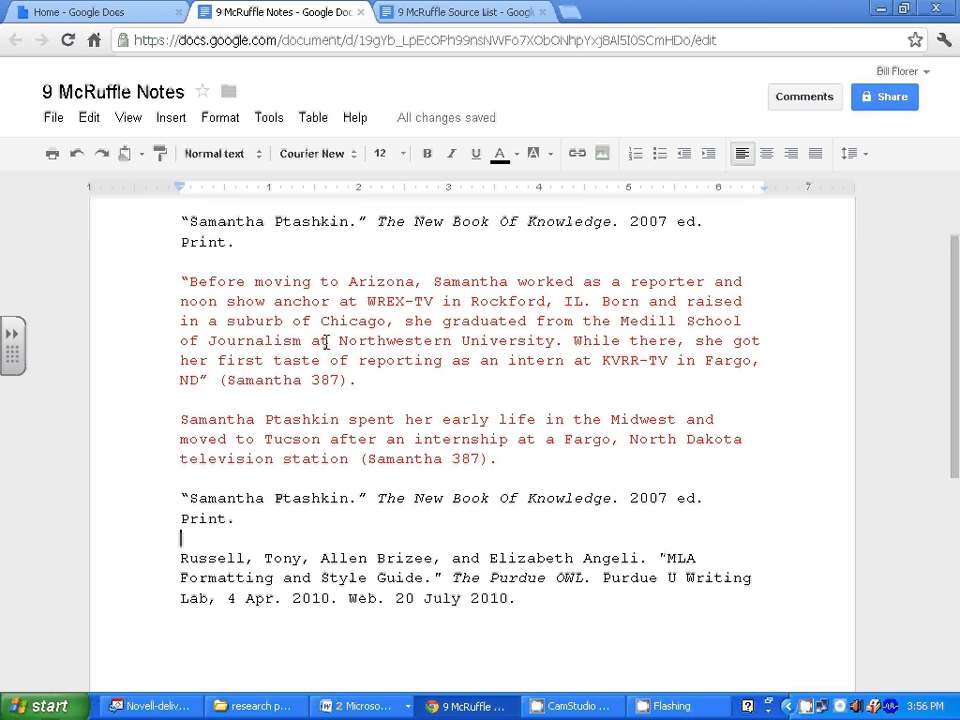
left_click(358, 705)
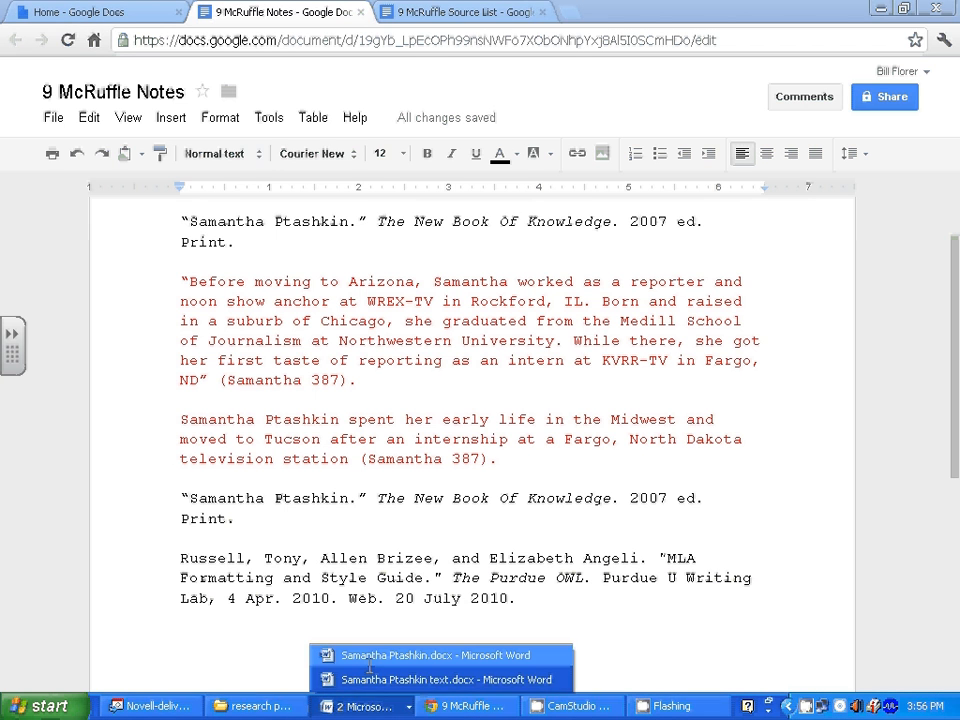
Copy the KMSB-TV quote and Tucson paraphrase from page 2 of the Ptashkin Word document.
left_click(390, 656)
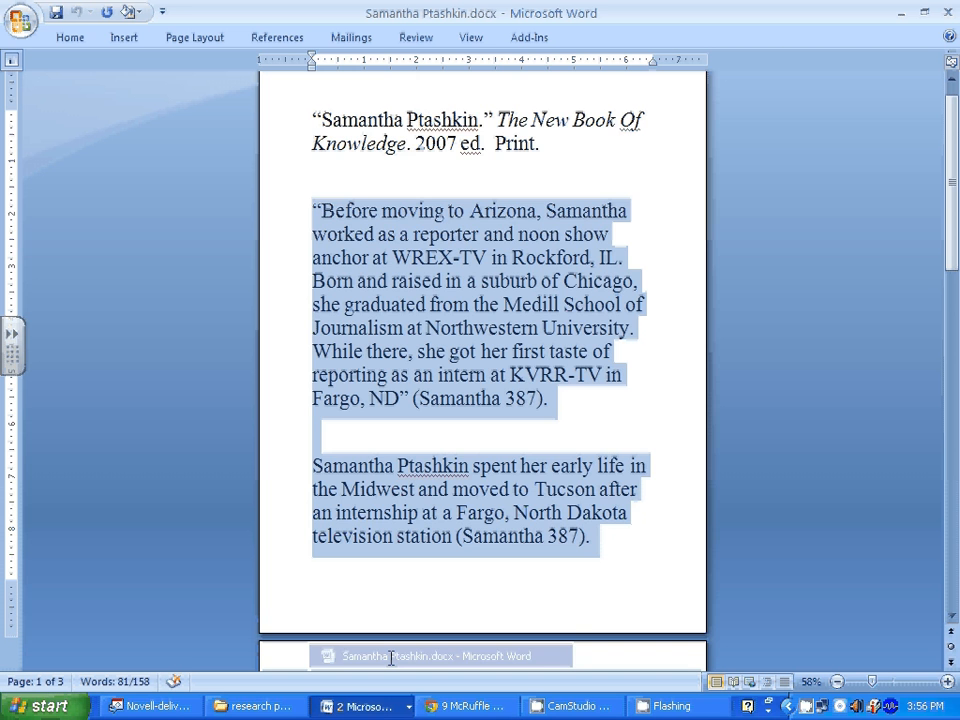
scroll(446, 480, "down", 5)
scroll(446, 480, "down", 1)
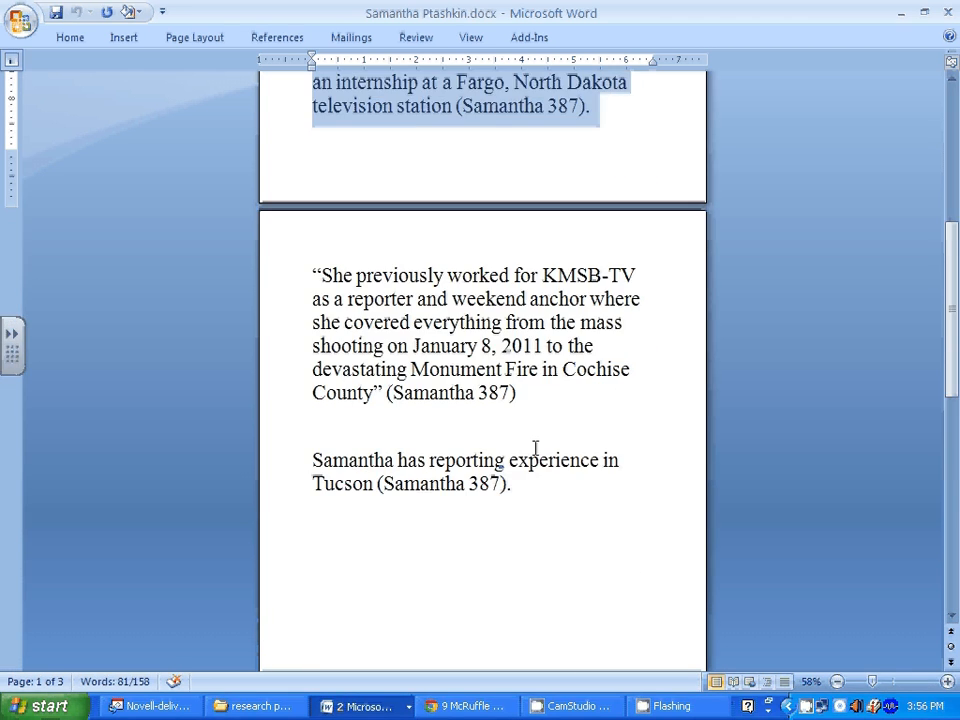
left_click(313, 270)
left_click_drag(313, 270, 660, 493)
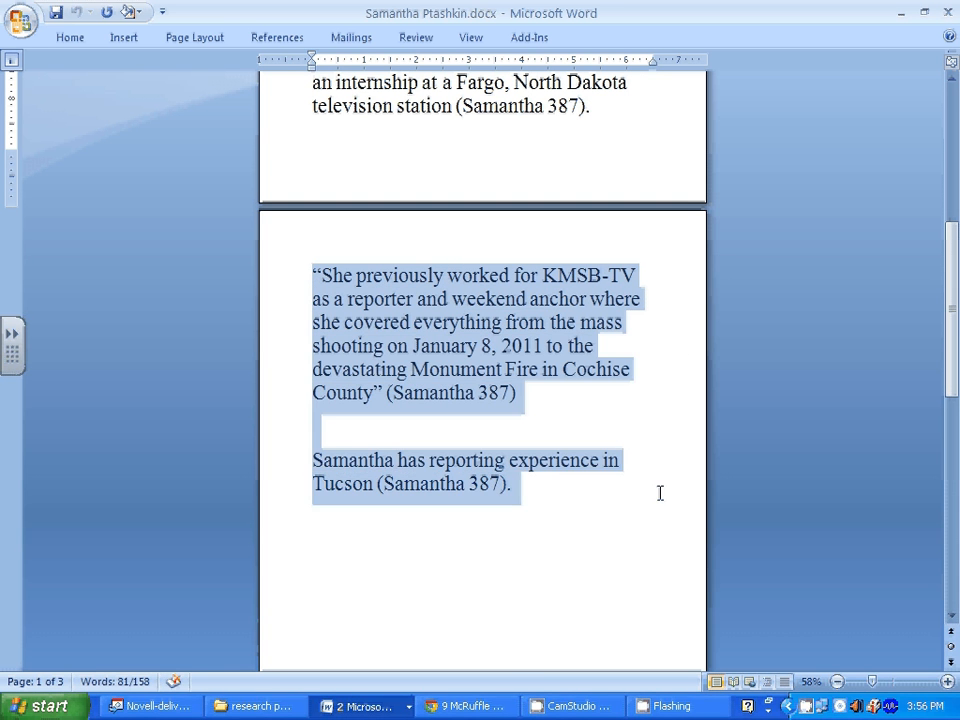
right_click(444, 362)
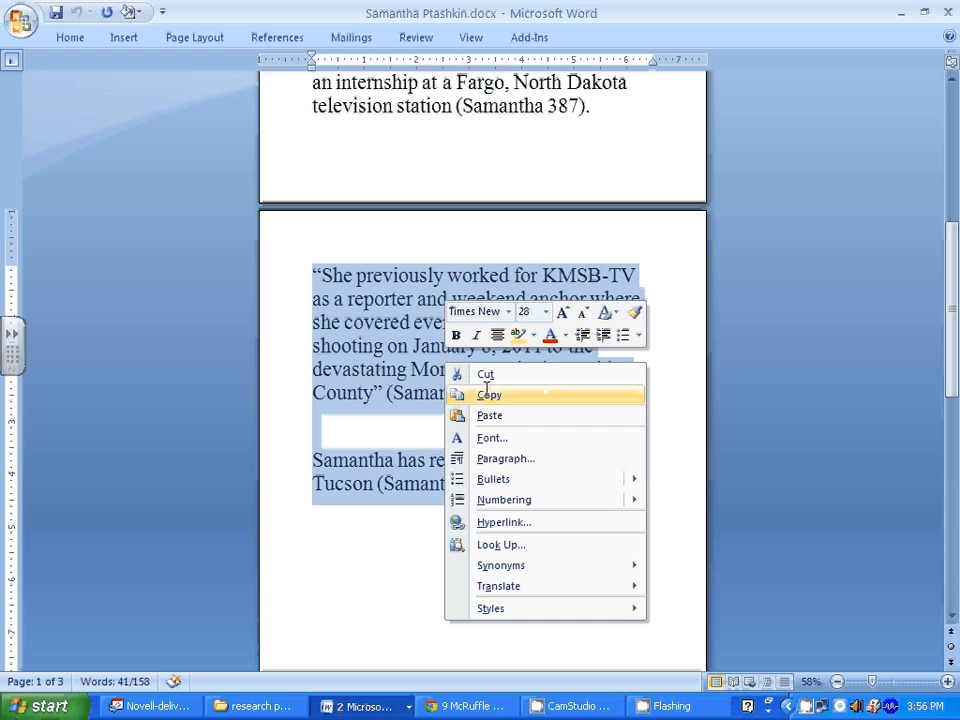
left_click(488, 394)
left_click(470, 706)
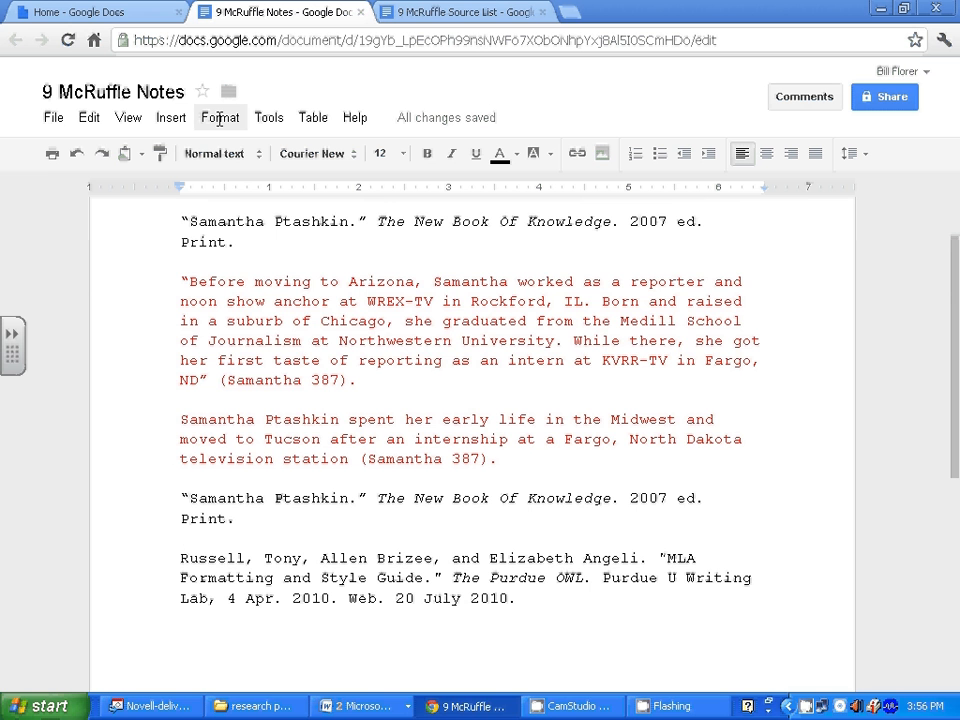
Paste the KMSB-TV quote and Tucson paraphrase and format them as Courier New 12 pt.
key("ctrl+v")
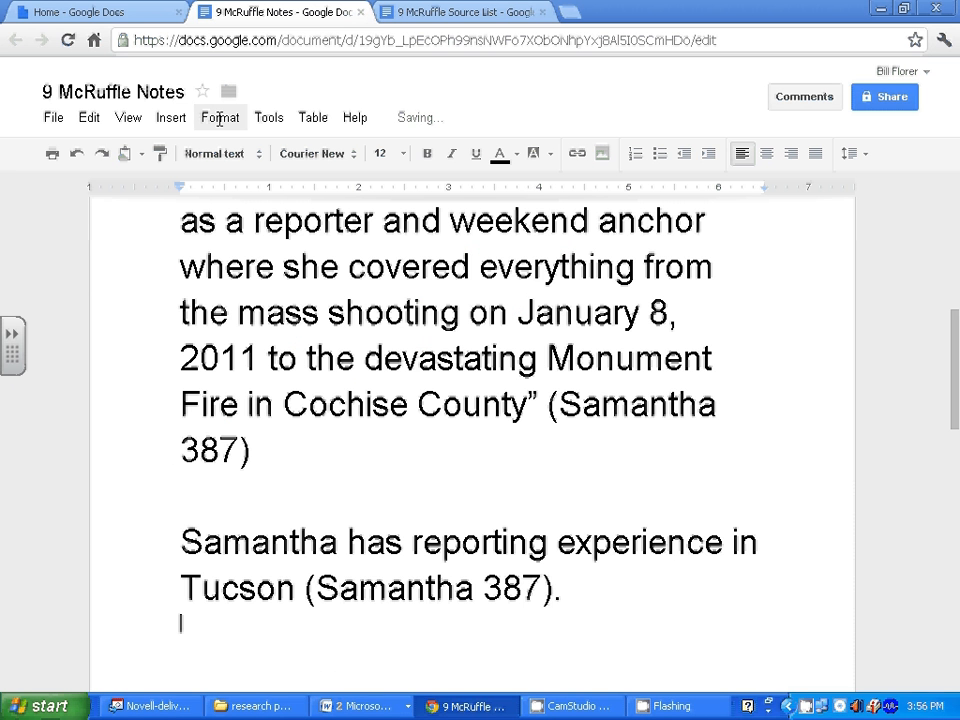
left_click_drag(600, 587, 100, 95)
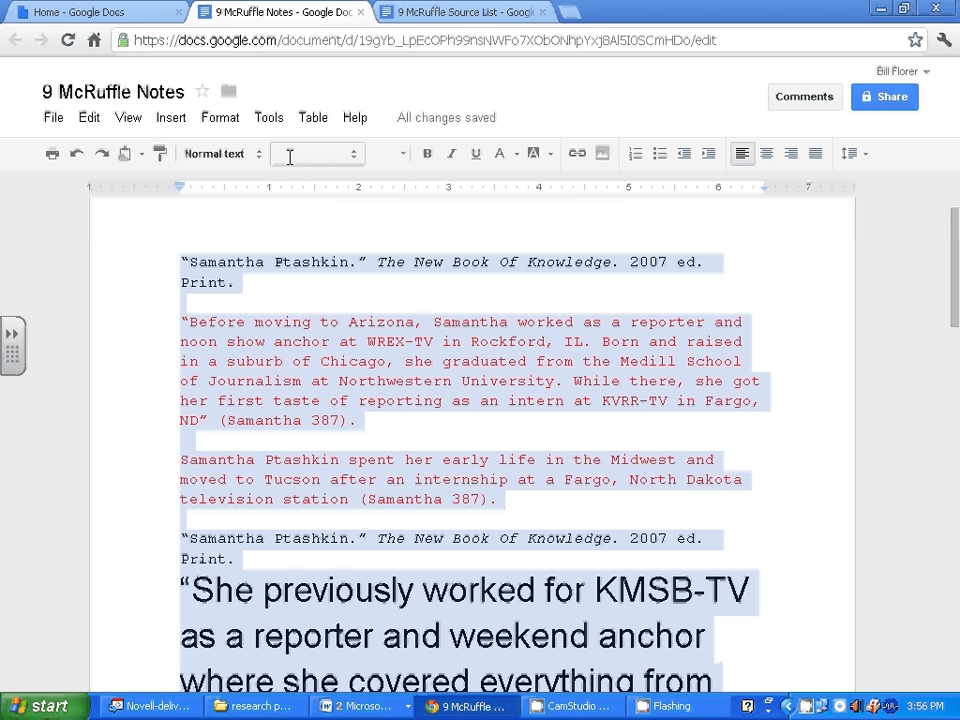
left_click(354, 151)
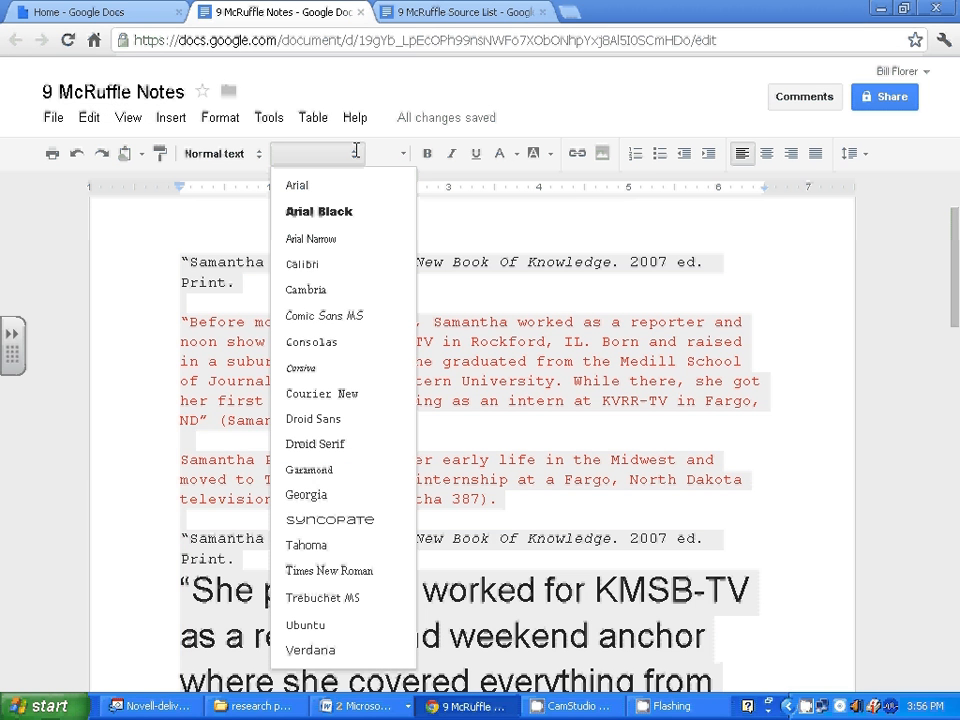
left_click(316, 393)
left_click(401, 153)
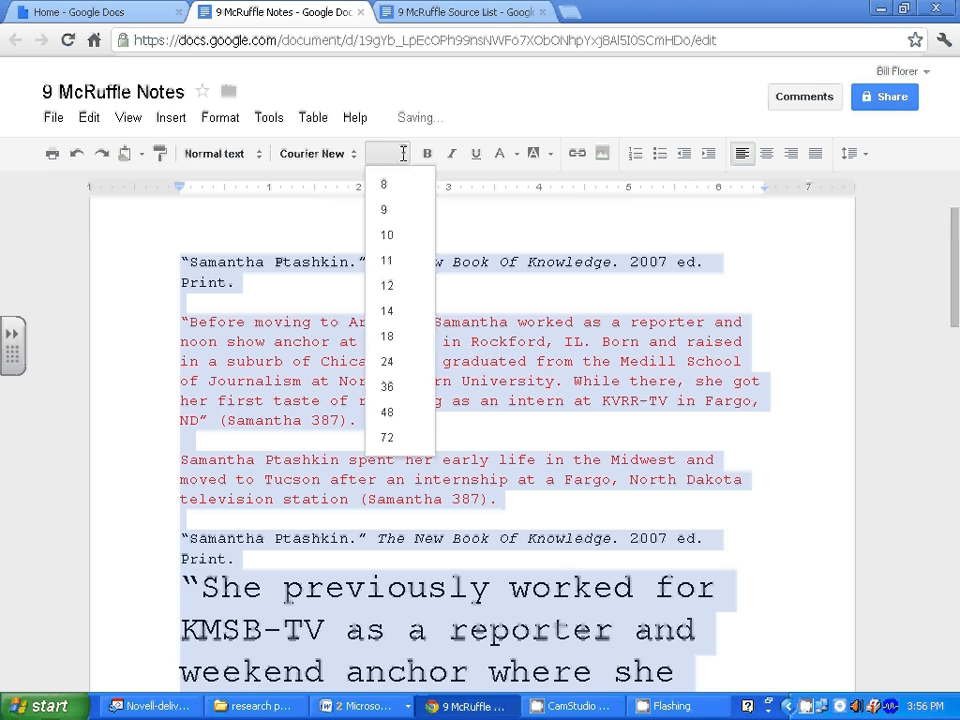
left_click(388, 285)
scroll(392, 404, "down", 3)
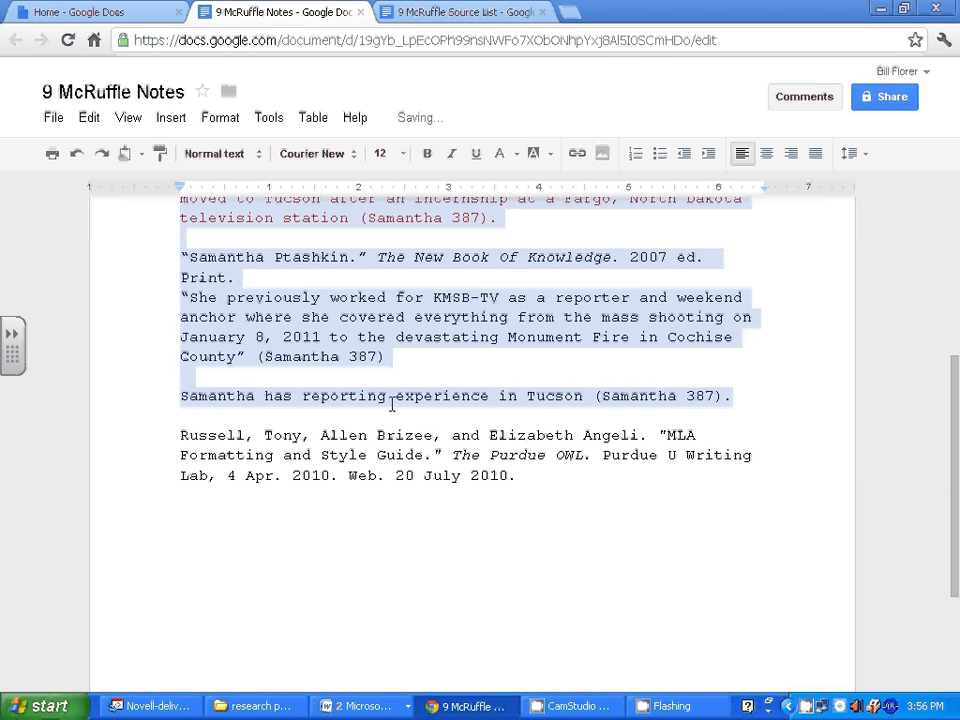
left_click(357, 416)
Make the new KMSB-TV quote and Tucson paraphrase lines red.
left_click_drag(765, 398, 165, 293)
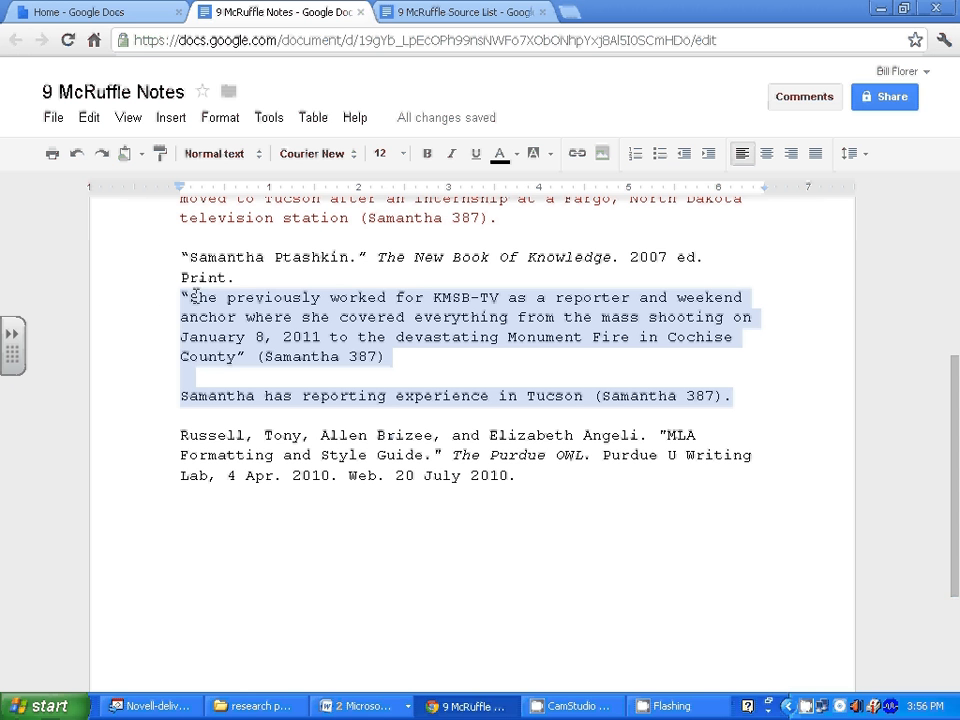
left_click(515, 153)
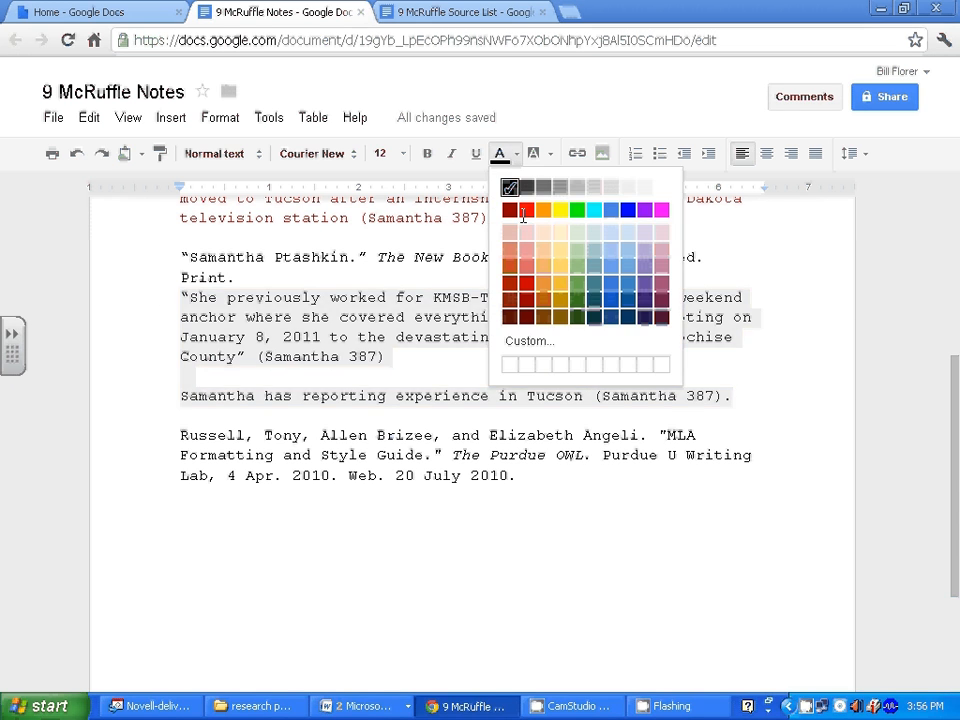
left_click(526, 209)
Insert a blank line after the second Ptashkin citation.
left_click(240, 279)
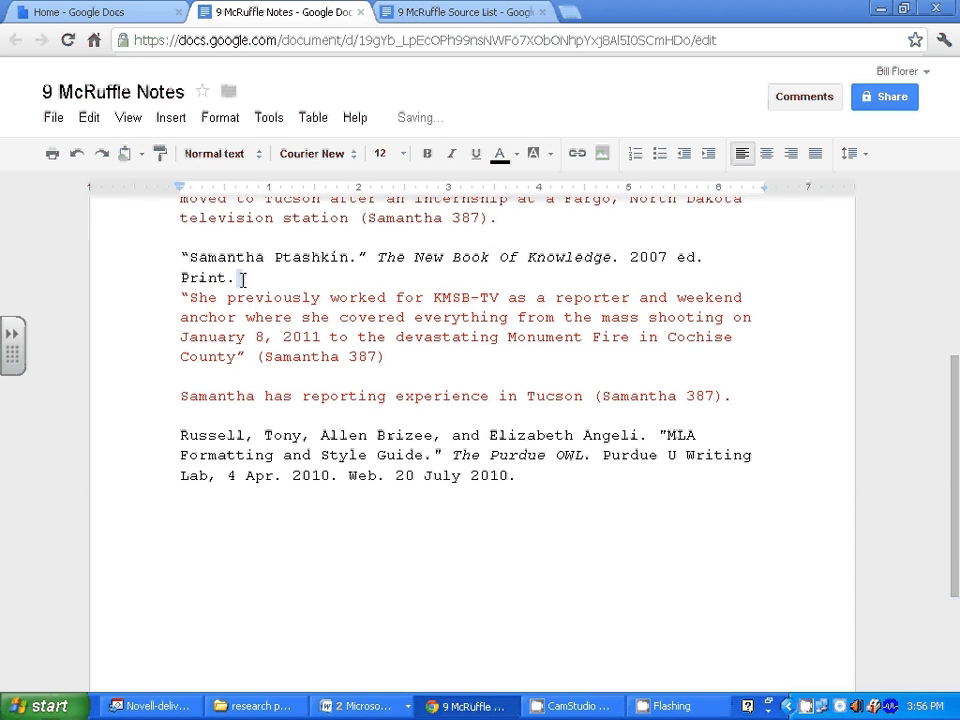
key("Return")
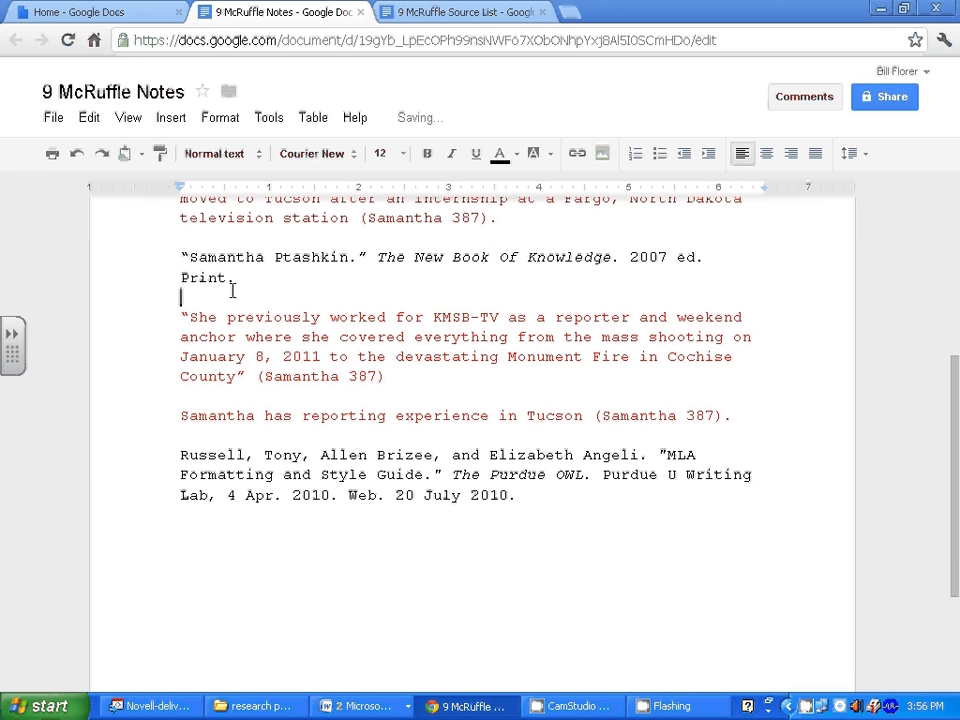
left_click(522, 497)
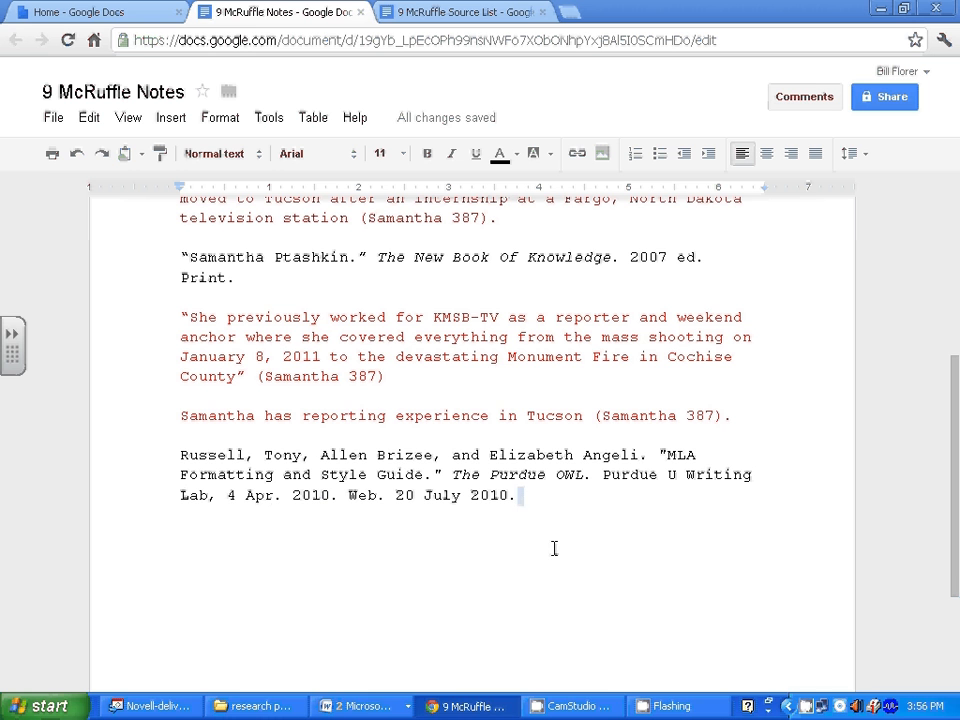
Type placeholder quoted and paraphrased notes under the Russell citation, each ending with (Russell).
key("Return")
type("\"ksdfhgahgfuiadhfui")
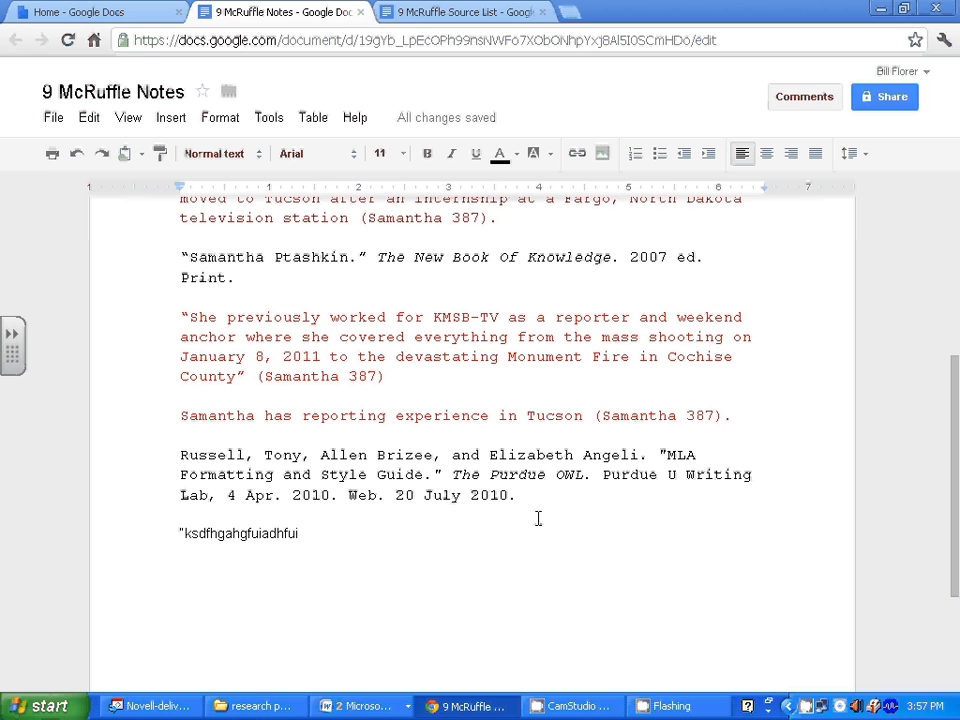
type("\"")
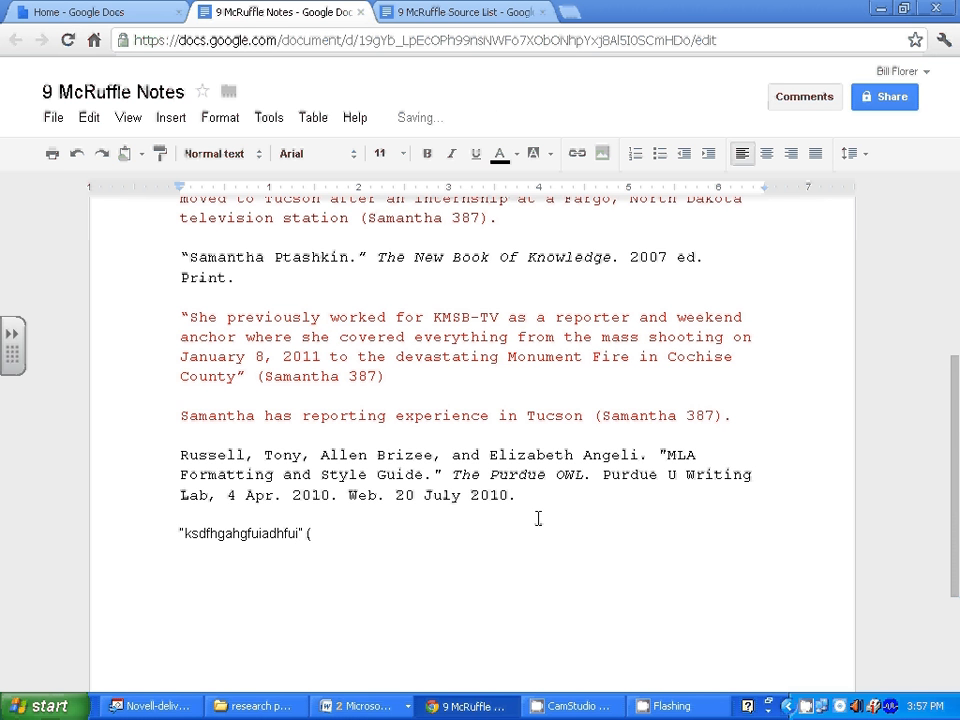
type(" (")
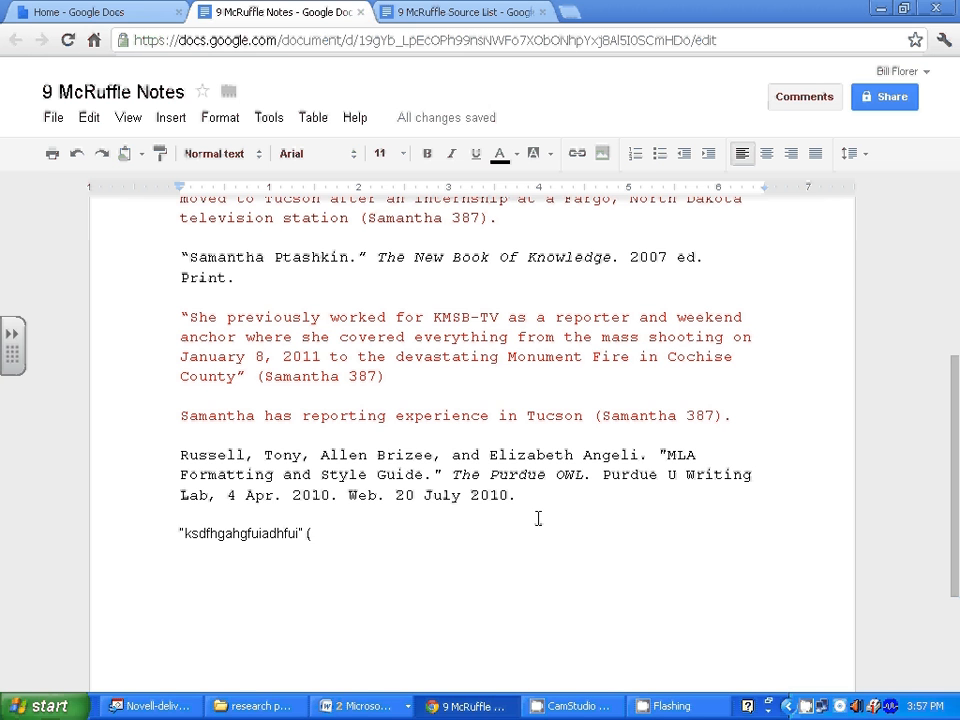
type("Russe")
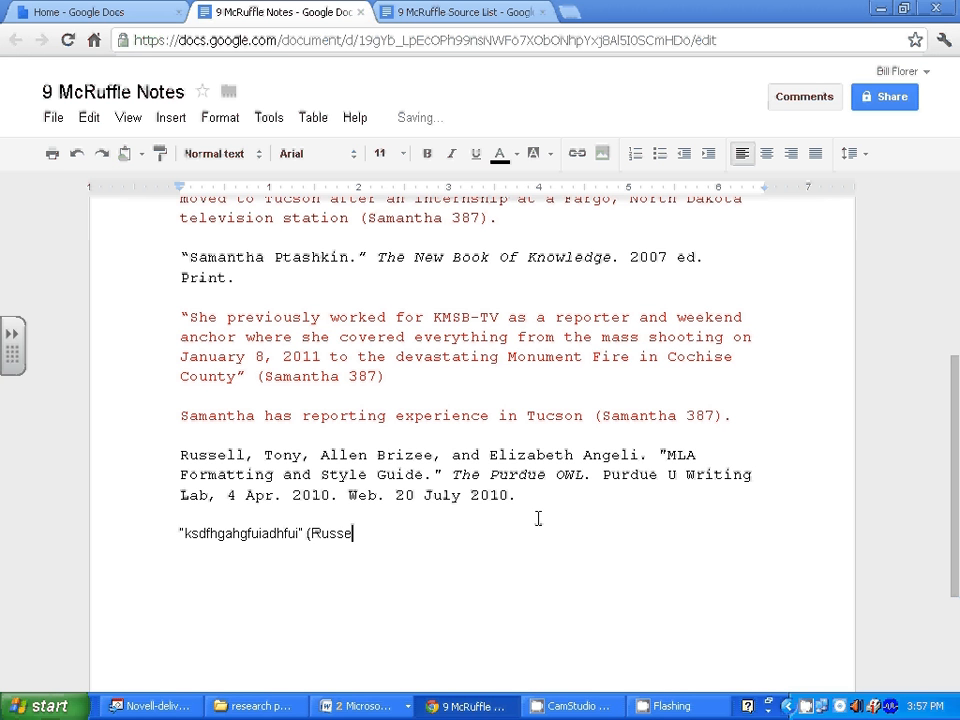
type("ll")
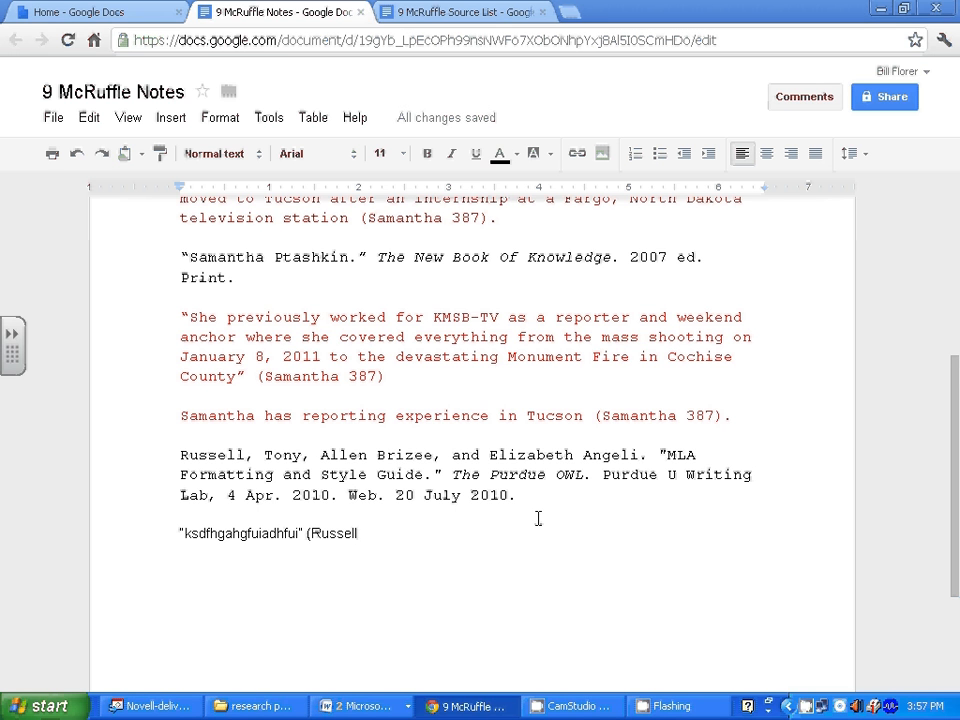
type(")")
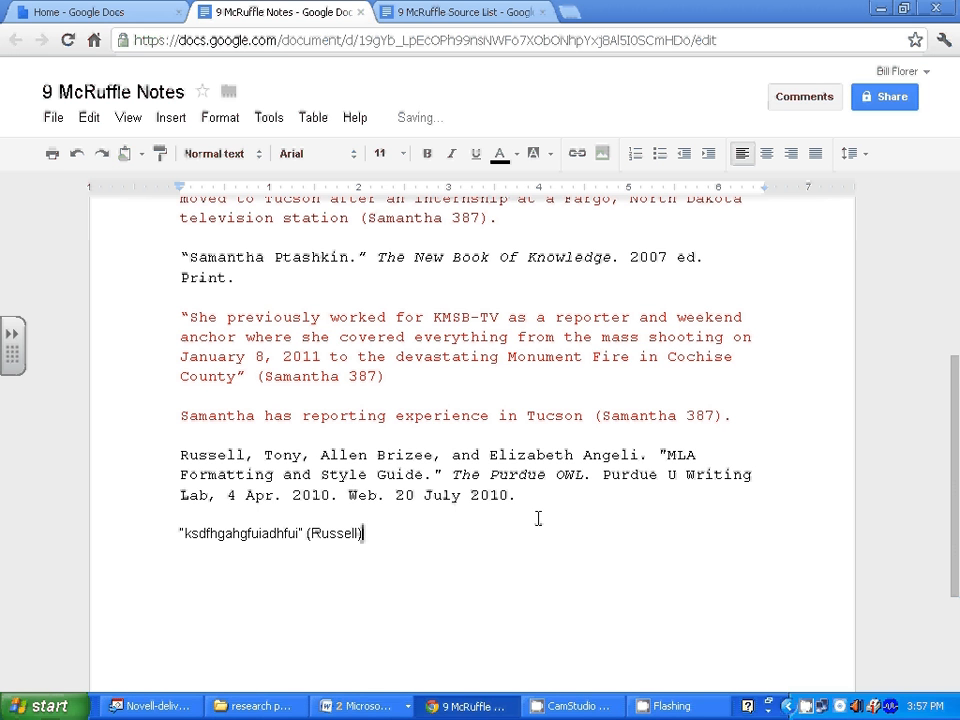
key("Return")
key("Return")
type("jjdfhjadgfaurgfraugg")
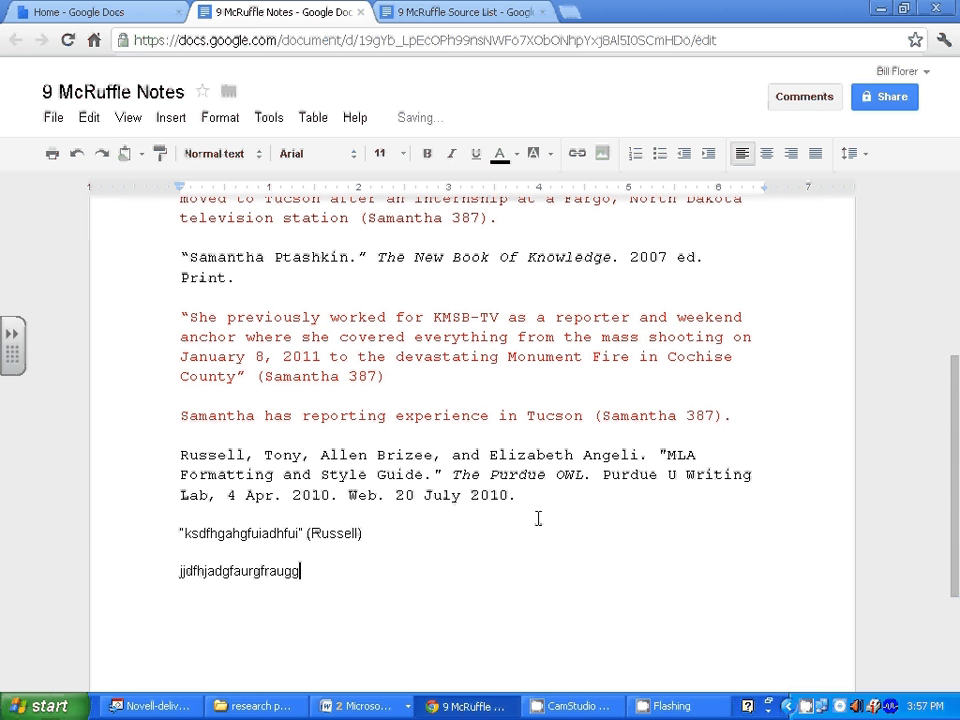
type("(Russell)")
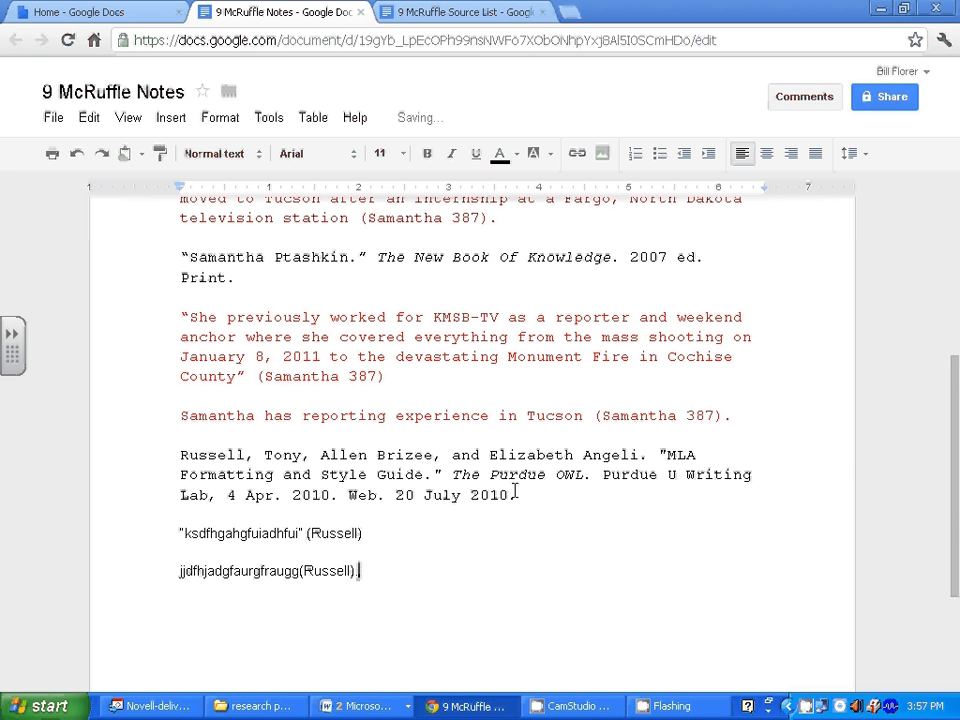
type(".")
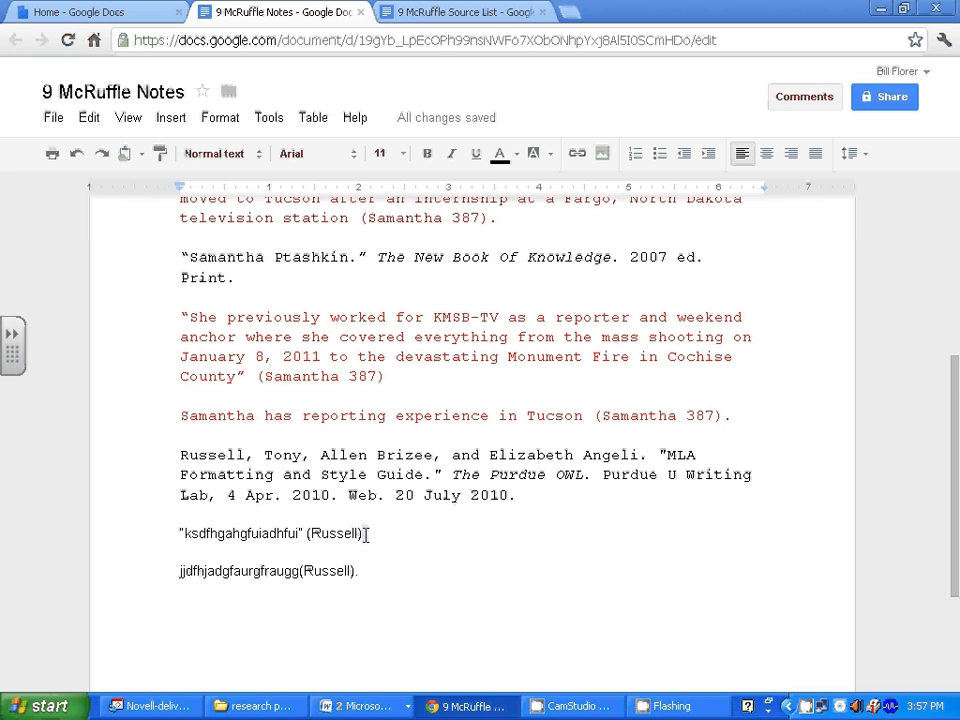
left_click(366, 535)
type(".")
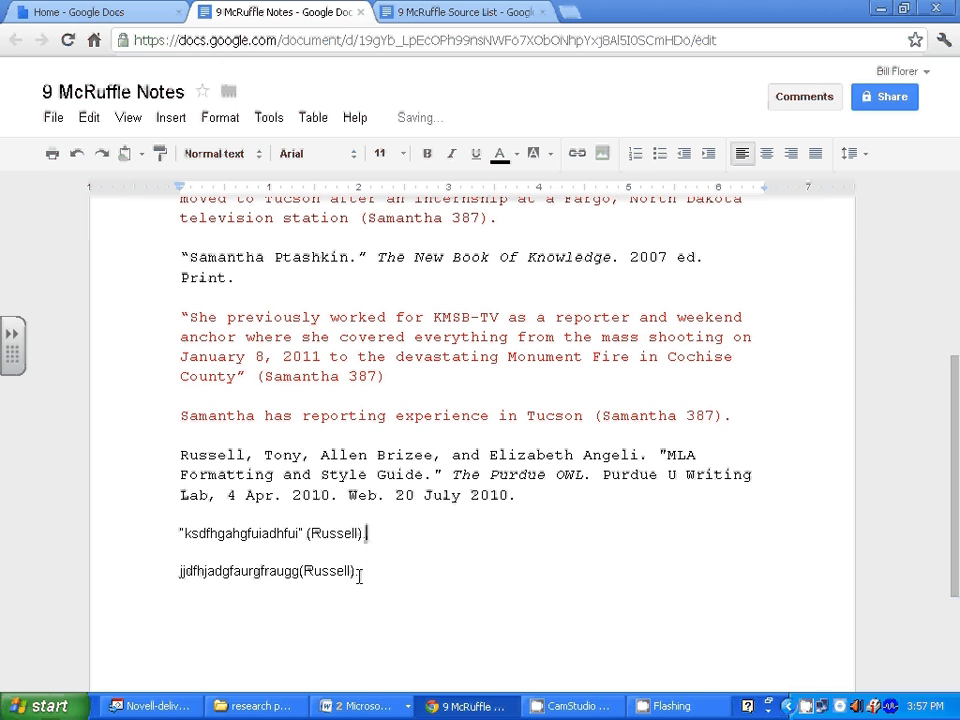
Make both Russell note lines red.
left_click_drag(358, 572, 157, 541)
right_click(241, 535)
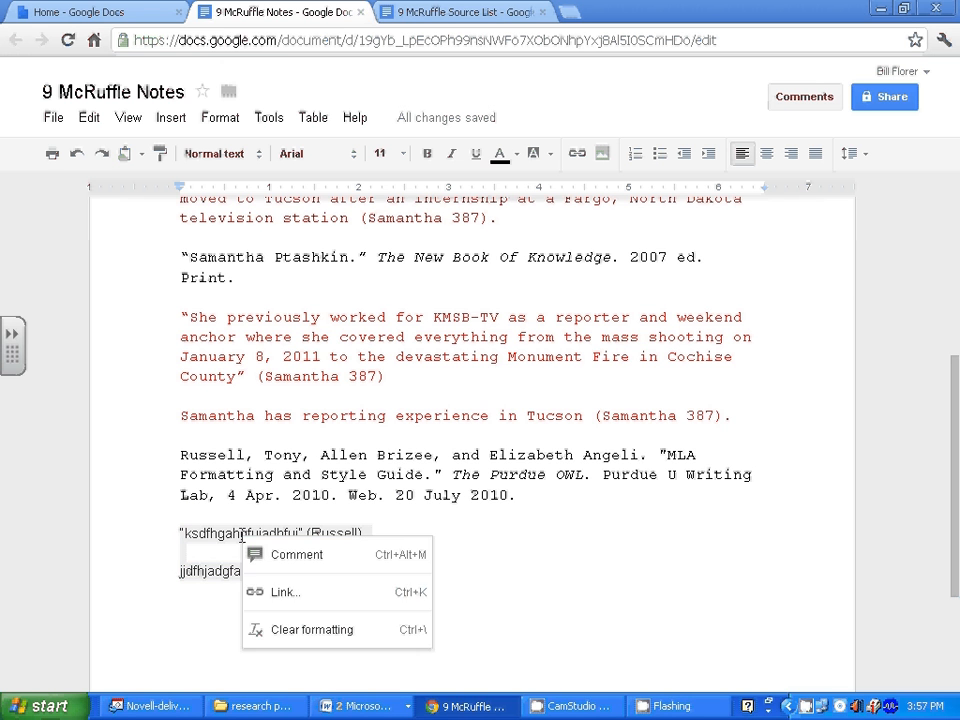
left_click(223, 537)
left_click_drag(358, 572, 178, 533)
left_click(503, 160)
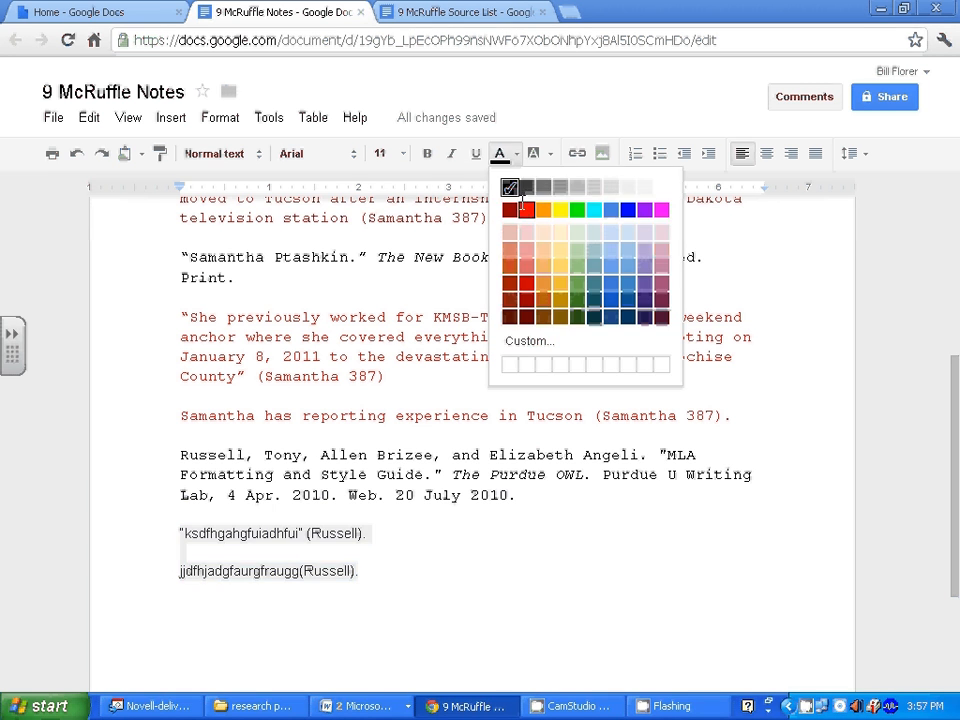
left_click(507, 210)
Select the Russell citation paragraph to copy it, then go after the last note.
left_click_drag(193, 458, 564, 486)
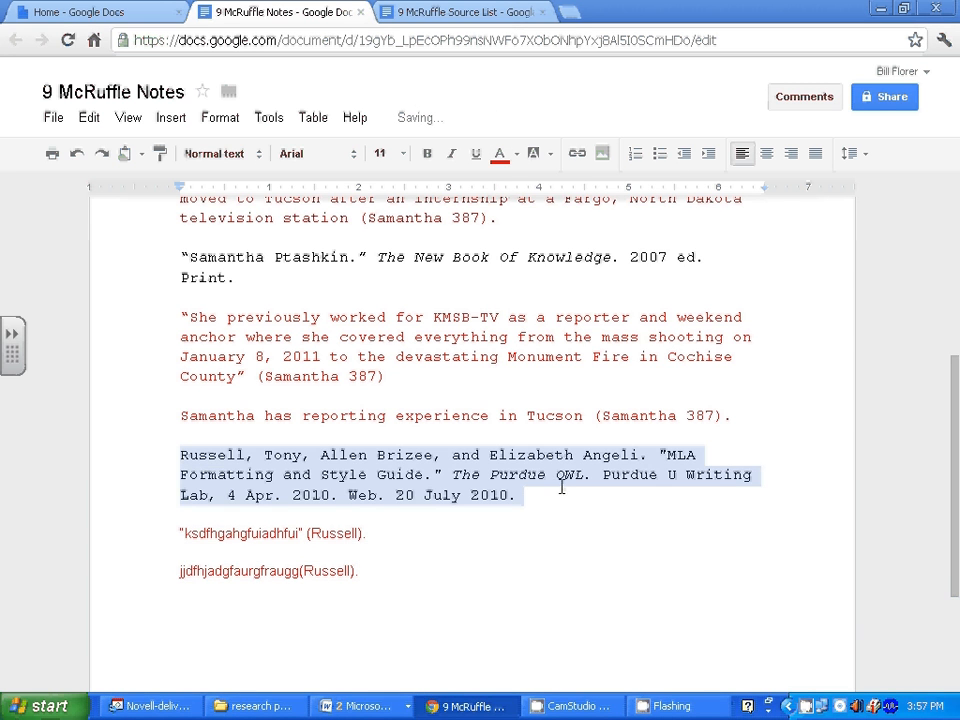
right_click(470, 478)
left_click(422, 478)
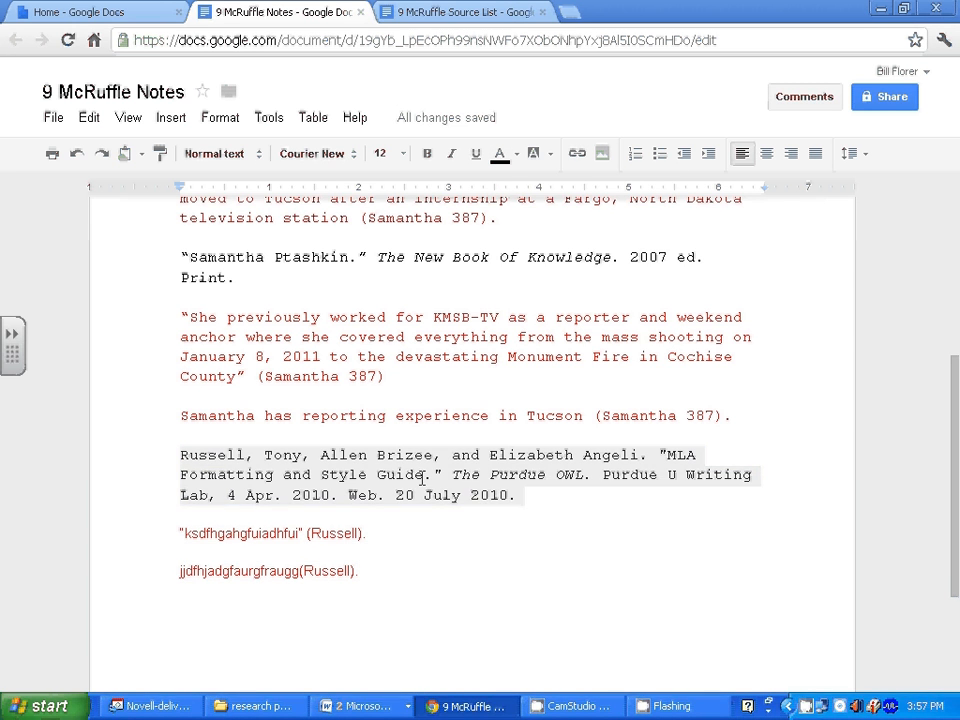
left_click_drag(523, 495, 178, 452)
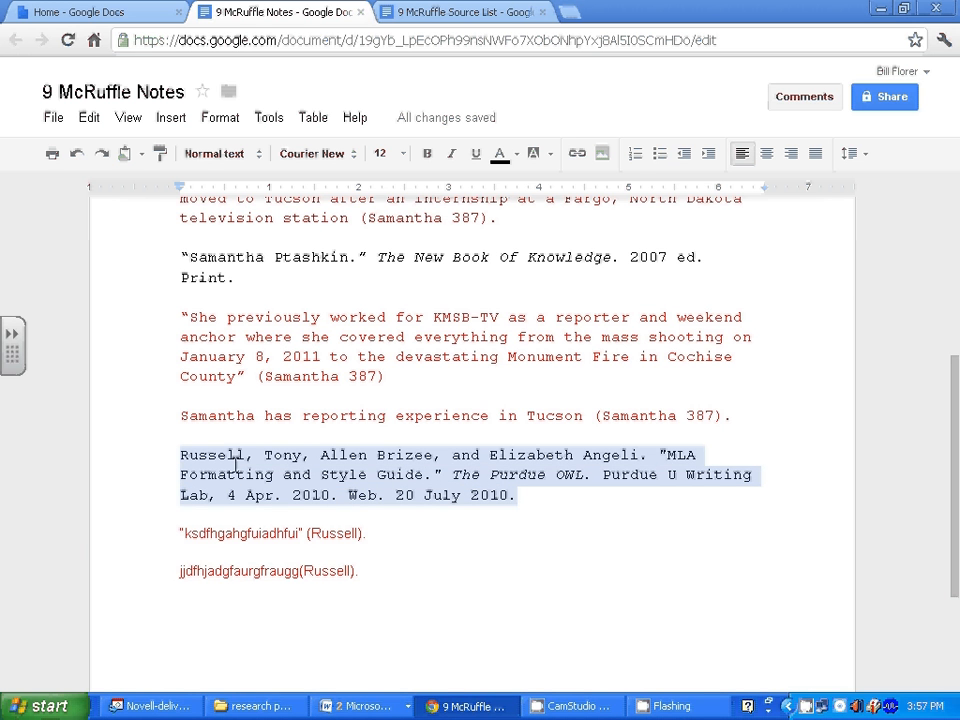
left_click(197, 624)
left_click(372, 580)
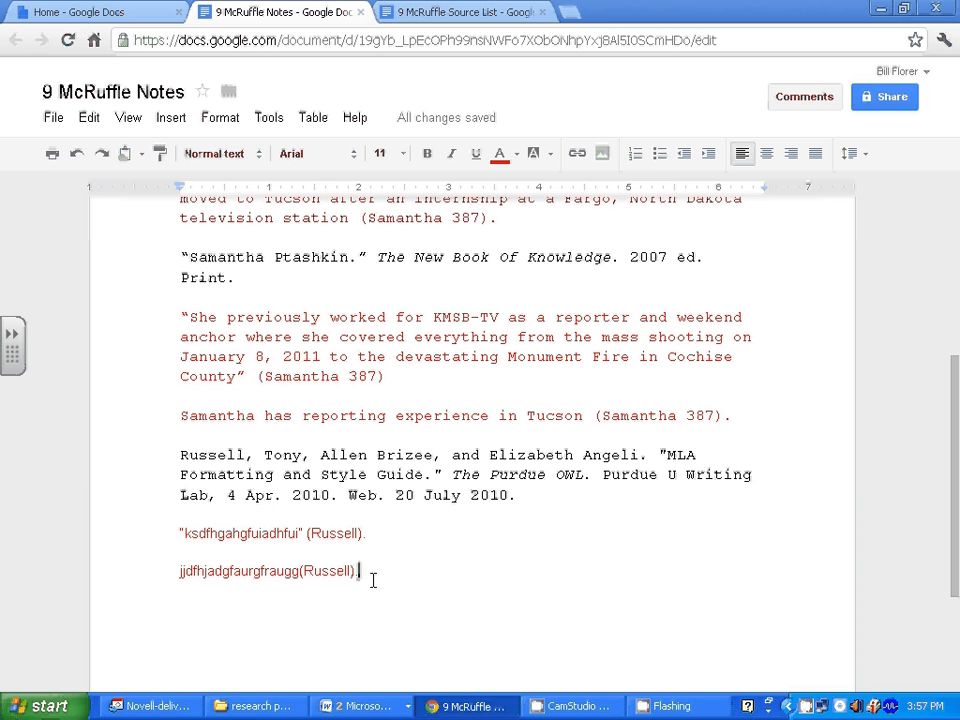
Paste the Russell citation below the red notes, copy both notes, and start a line after it.
key("Return")
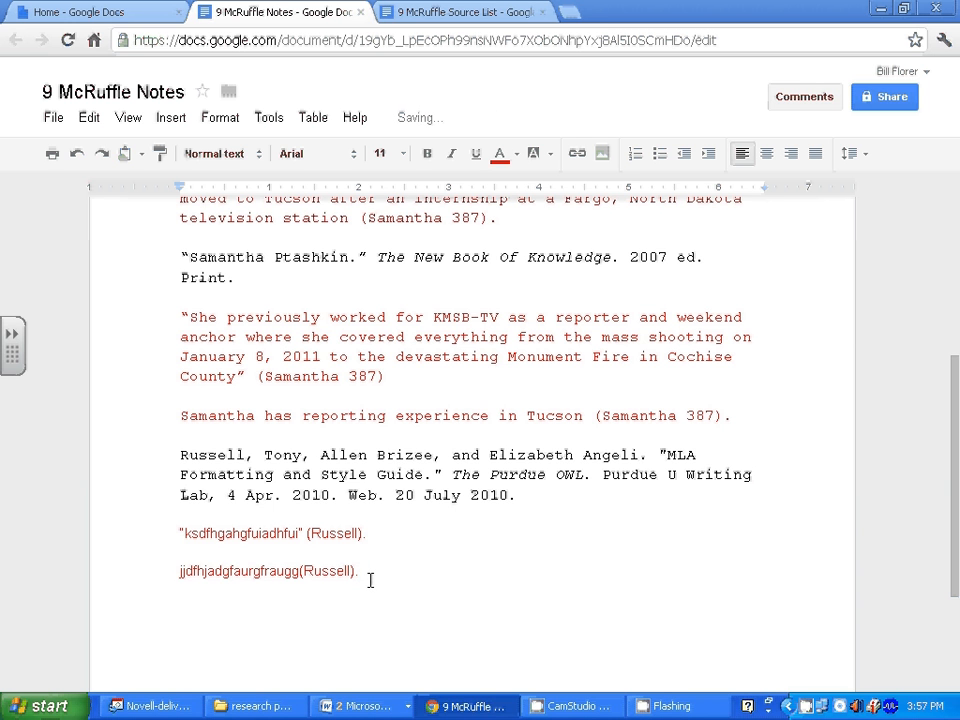
key("ctrl+v")
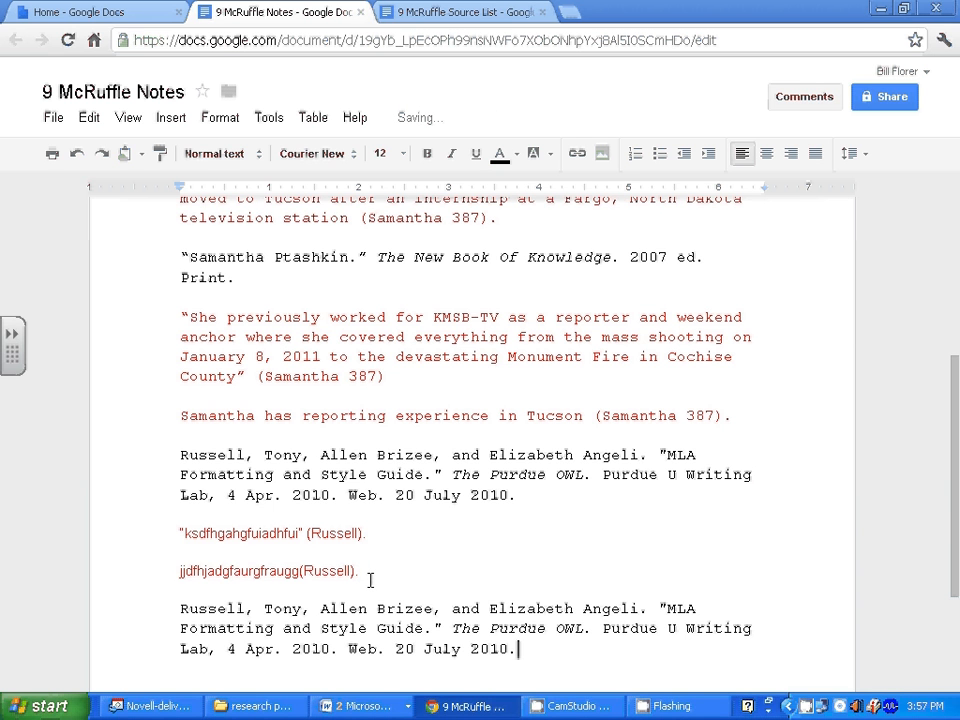
left_click_drag(375, 572, 172, 533)
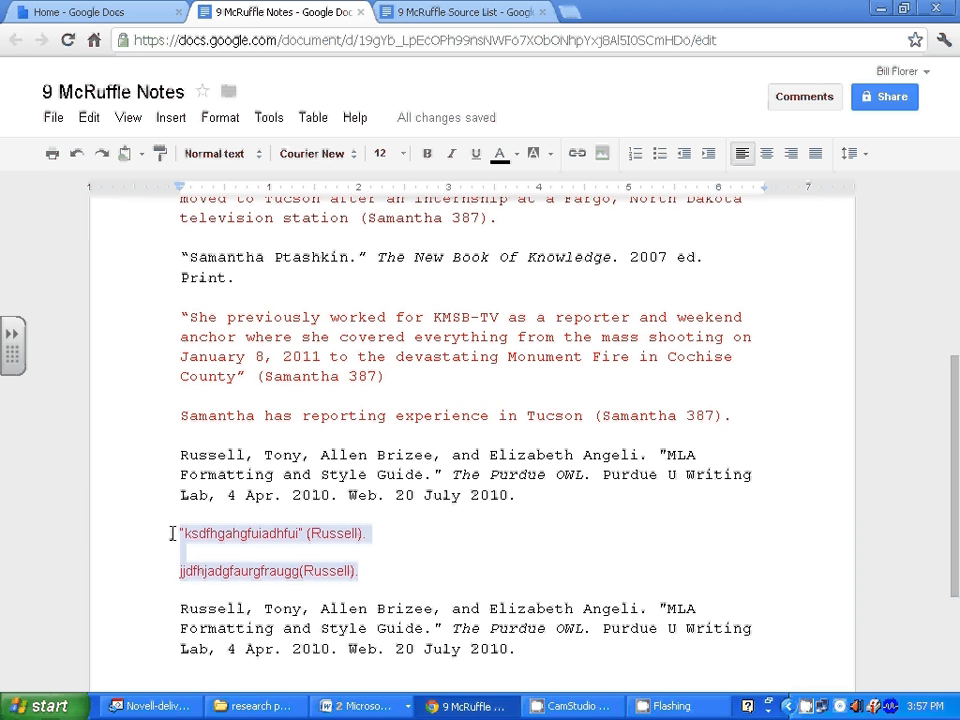
right_click(221, 531)
left_click(290, 551)
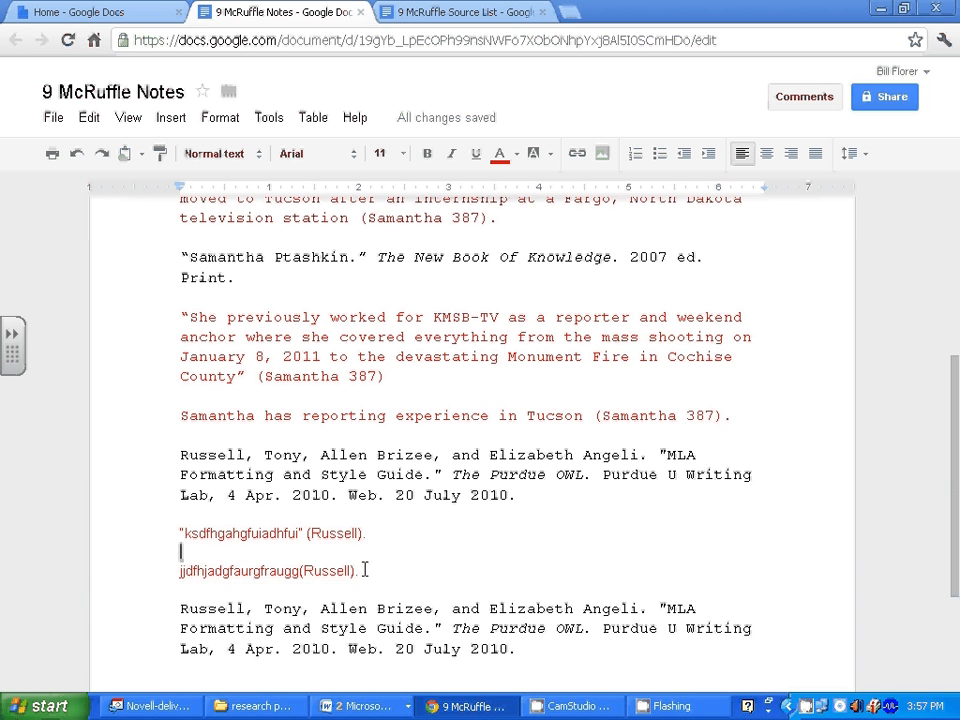
left_click_drag(365, 569, 174, 531)
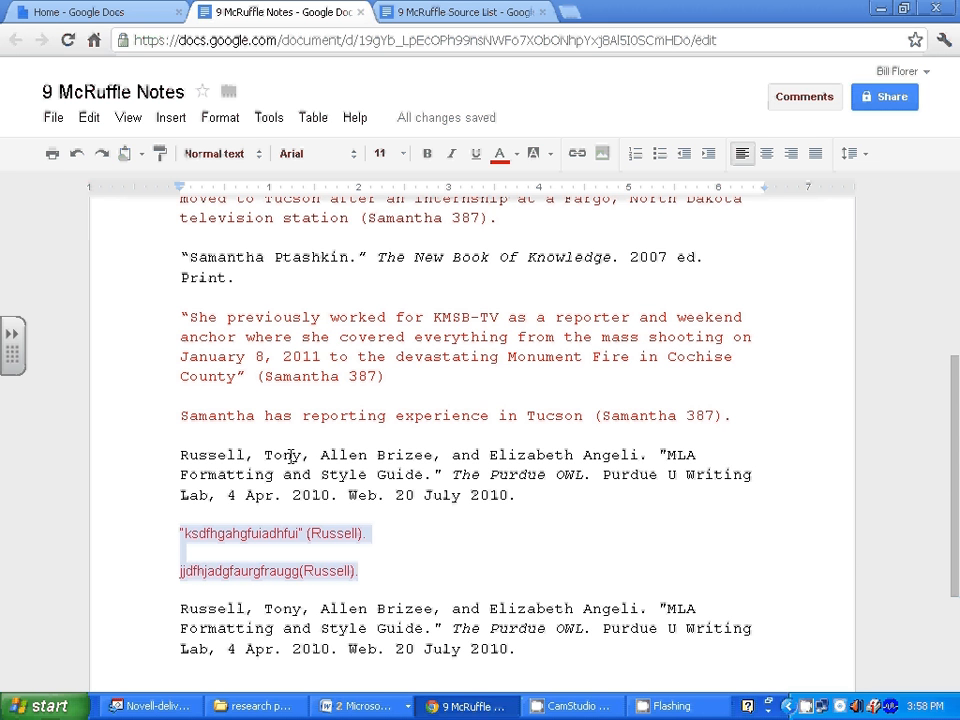
left_click(516, 650)
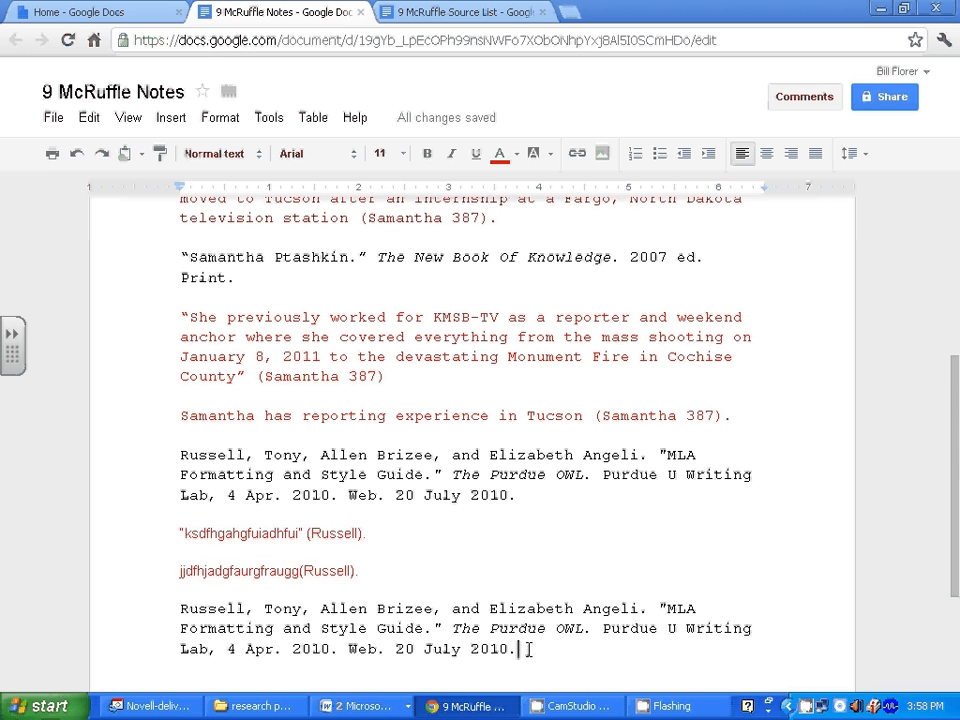
key("Return")
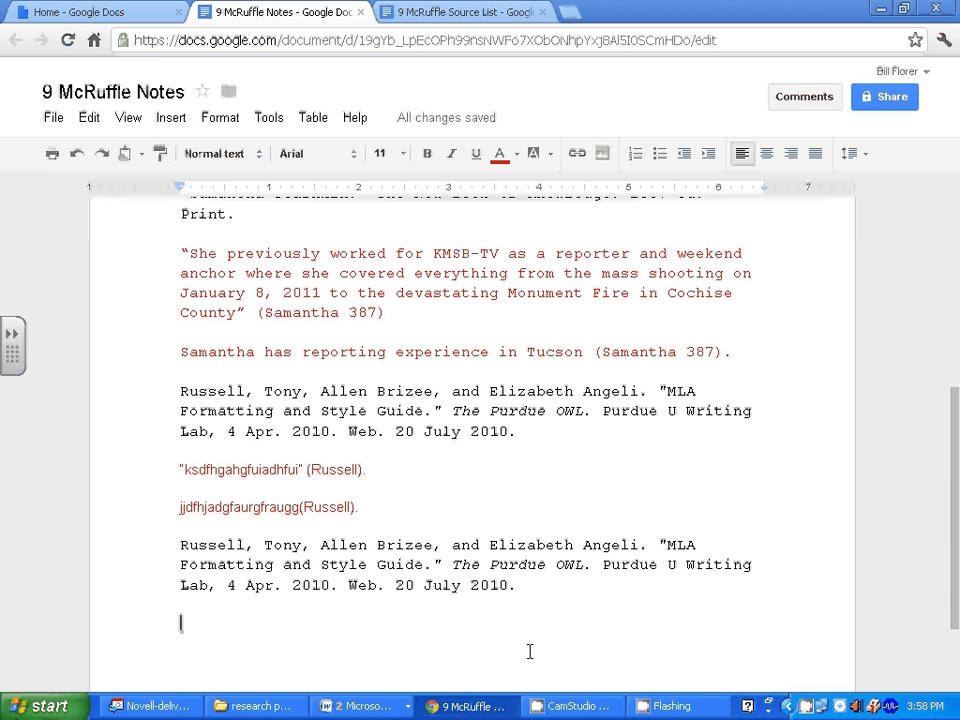
Paste the two red Russell notes beneath the duplicated Russell citation.
key("ctrl+v")
scroll(430, 549, "up", 4)
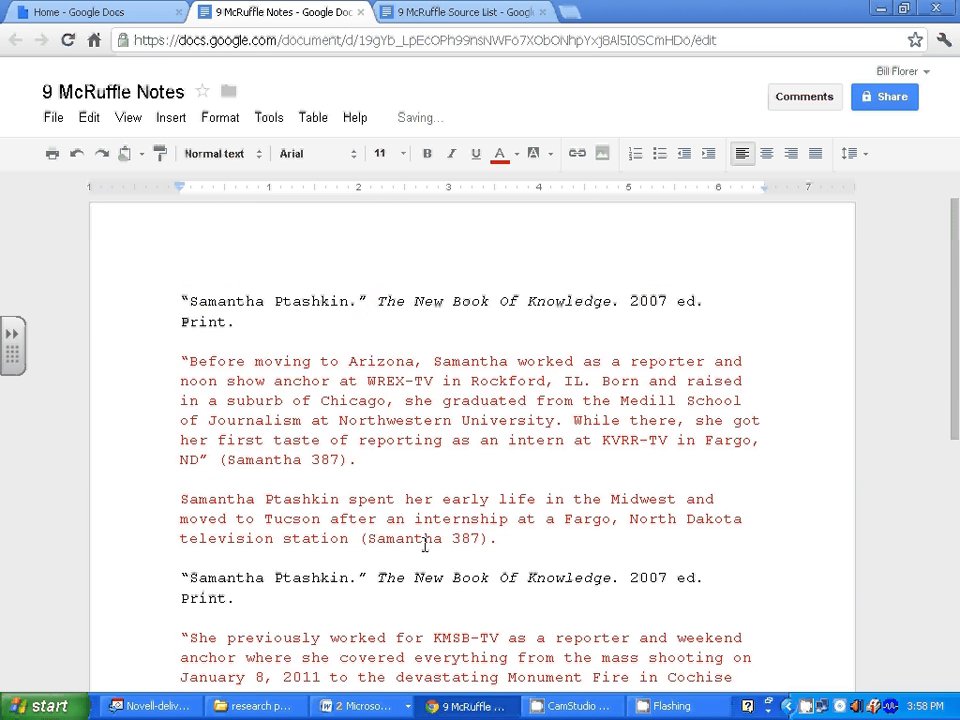
scroll(418, 505, "down", 5)
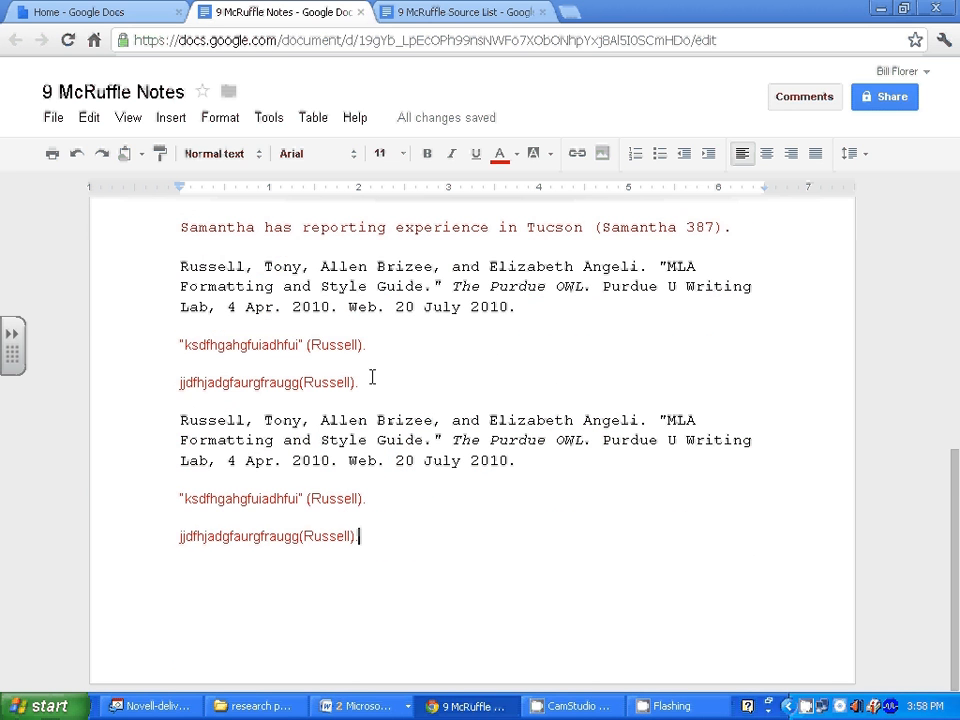
scroll(373, 377, "up", 5)
scroll(375, 377, "down", 5)
scroll(375, 370, "up", 4)
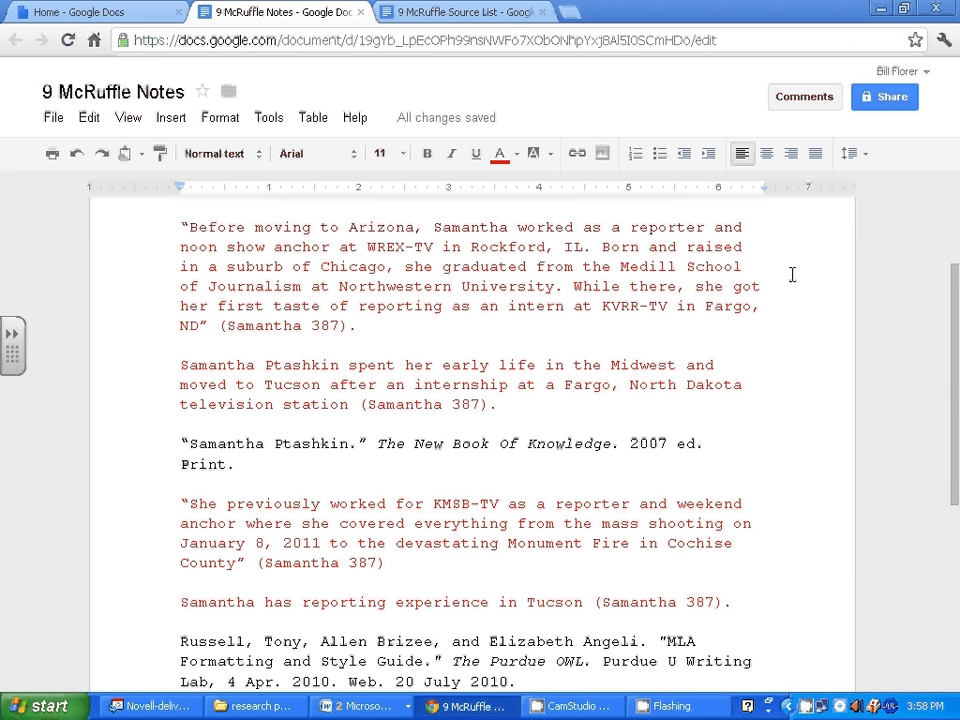
scroll(790, 274, "up", 3)
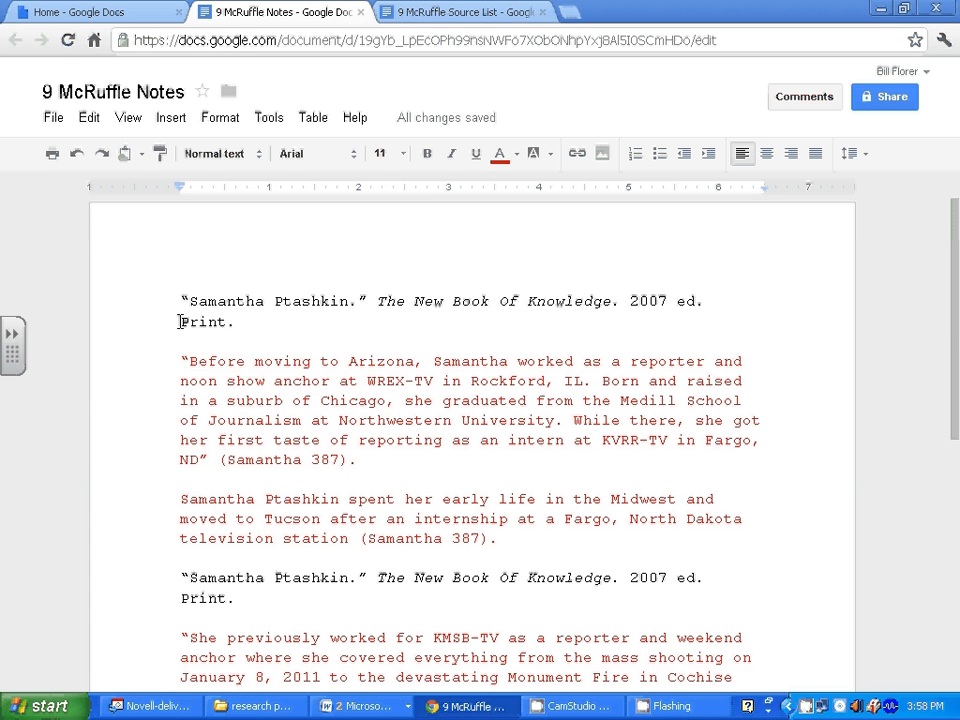
scroll(278, 570, "down", 3)
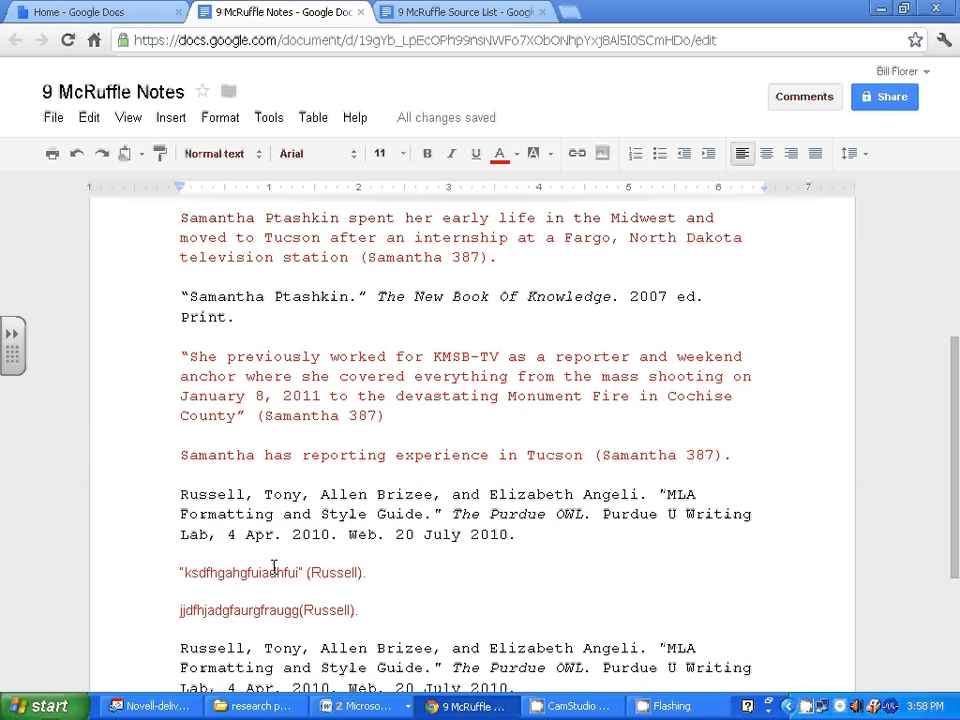
scroll(230, 545, "down", 1)
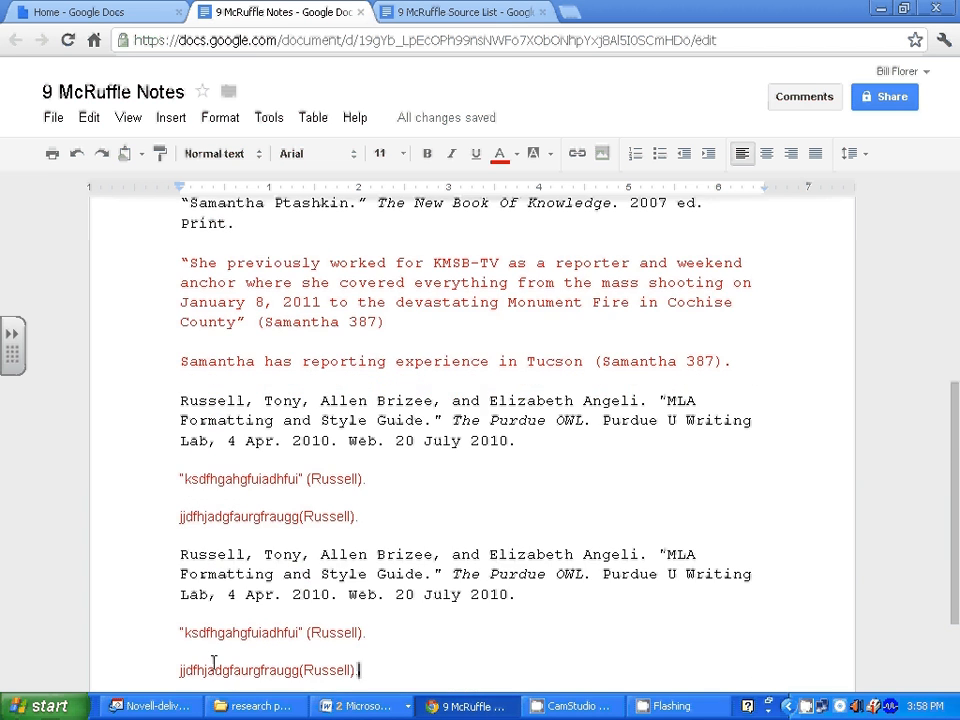
scroll(290, 665, "down", 2)
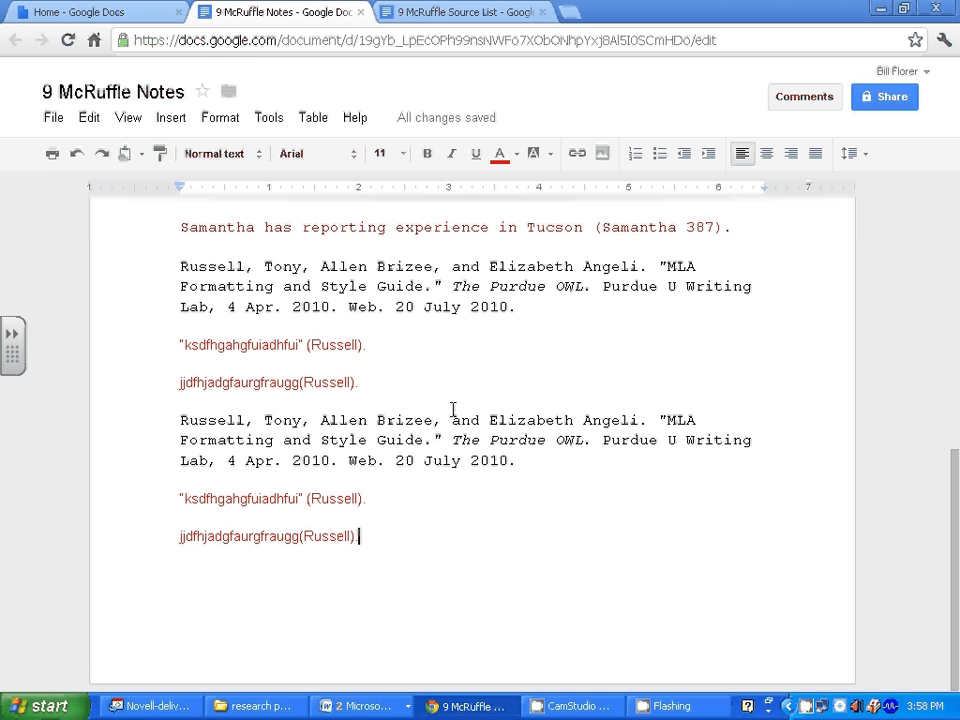
left_click(567, 706)
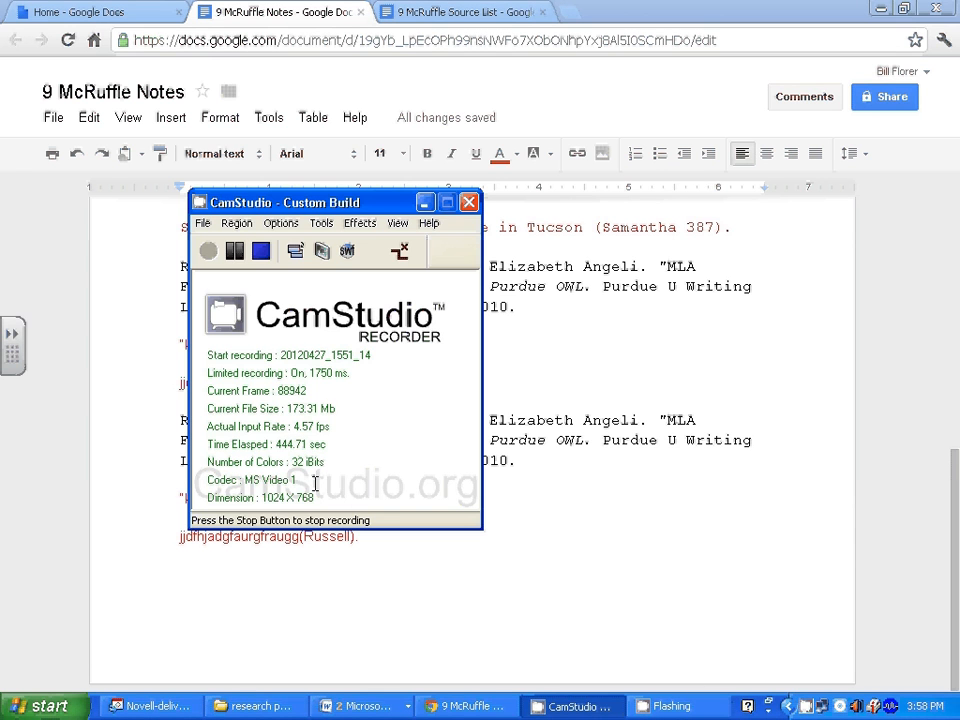